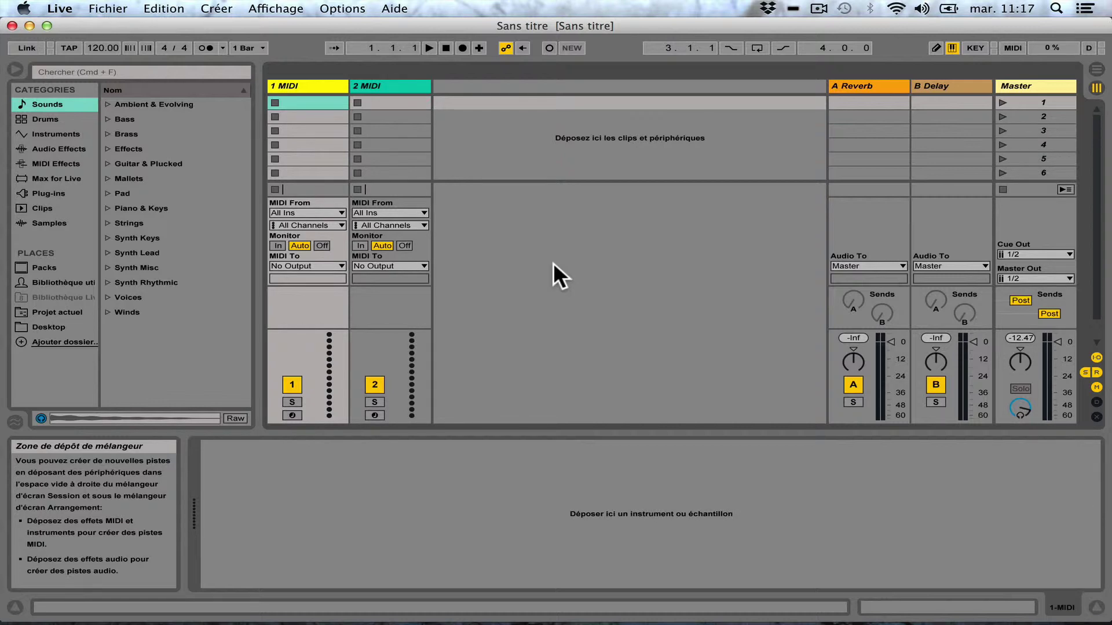
Load the Arpeggiator MIDI effect onto the first MIDI track
click(304, 84)
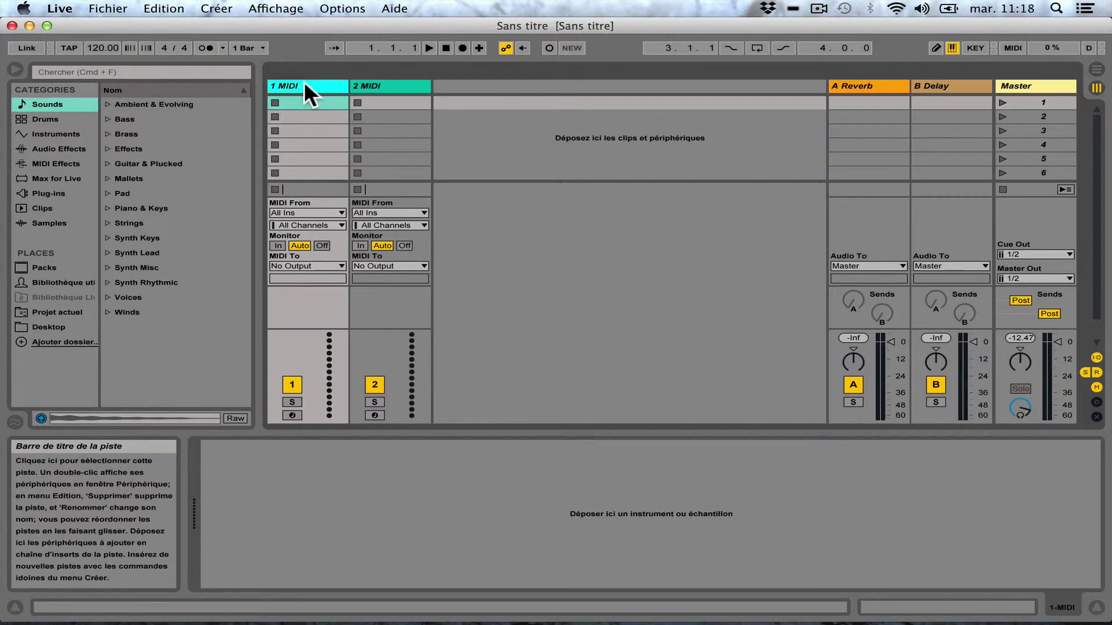
click(47, 164)
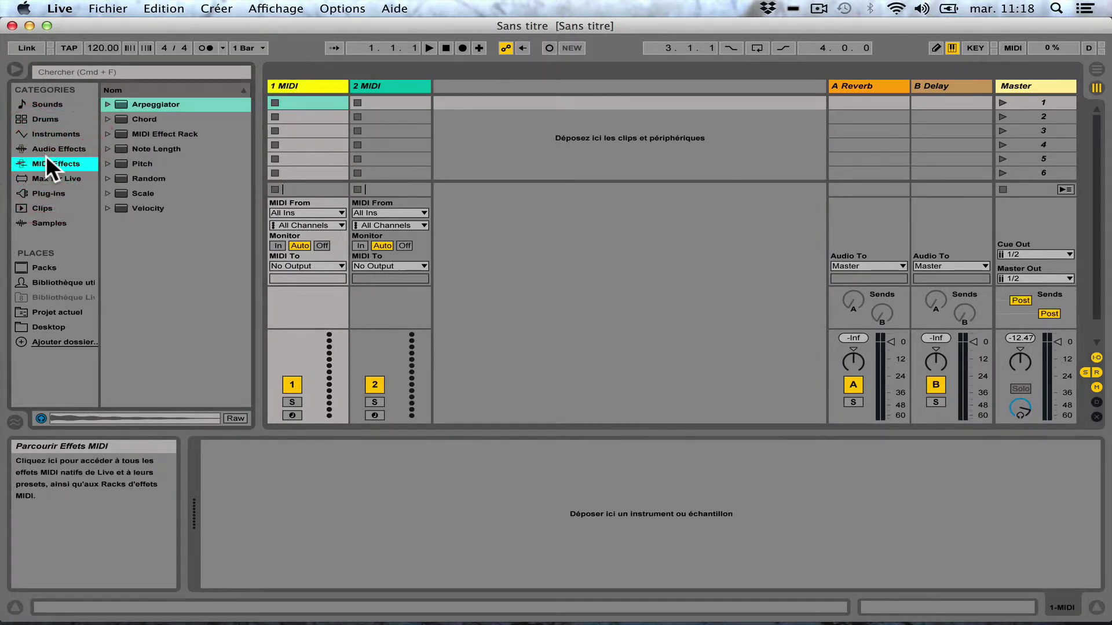
click(156, 104)
double_click(156, 103)
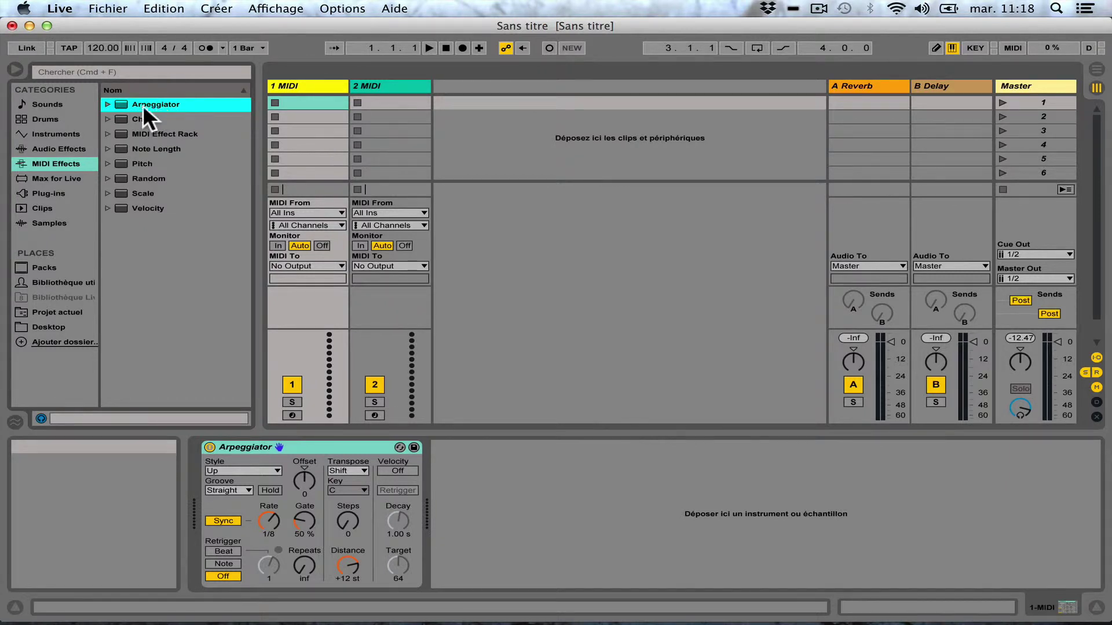
Preview the Piano & Keys presets of the Instrument Rack and load EP Faceplant.adg after the Arpeggiator on the first track
click(44, 131)
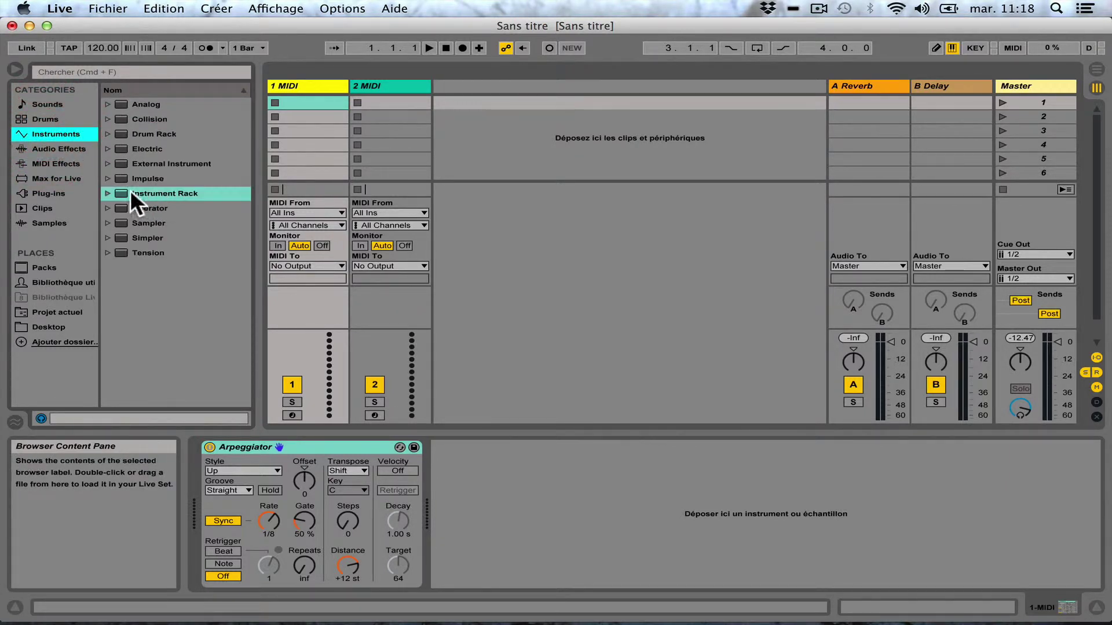
click(107, 194)
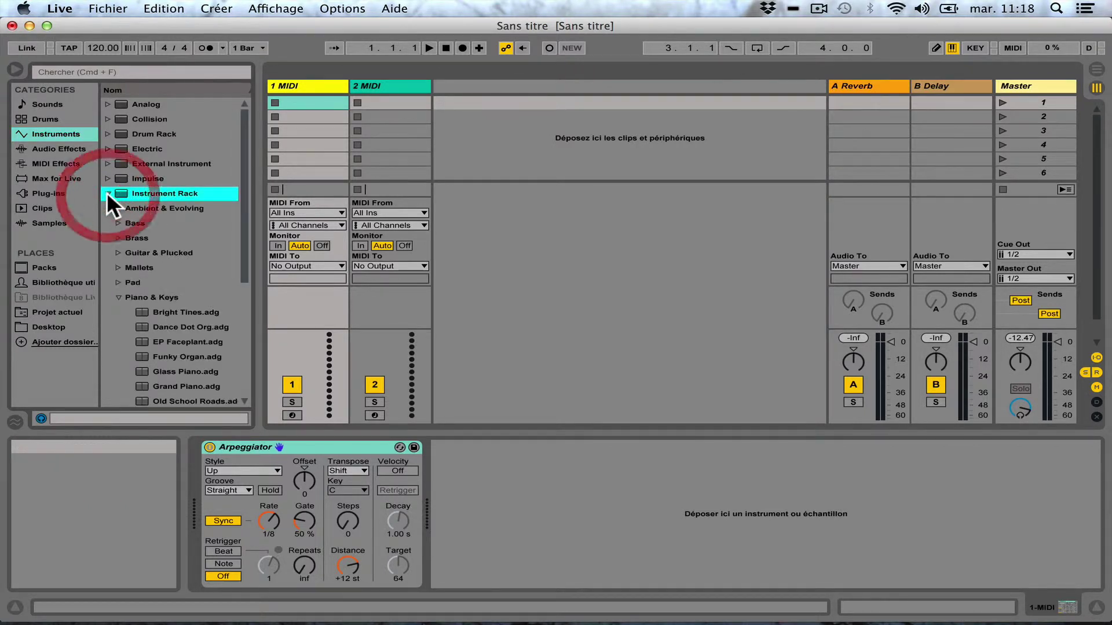
scroll(144, 243, down, 3)
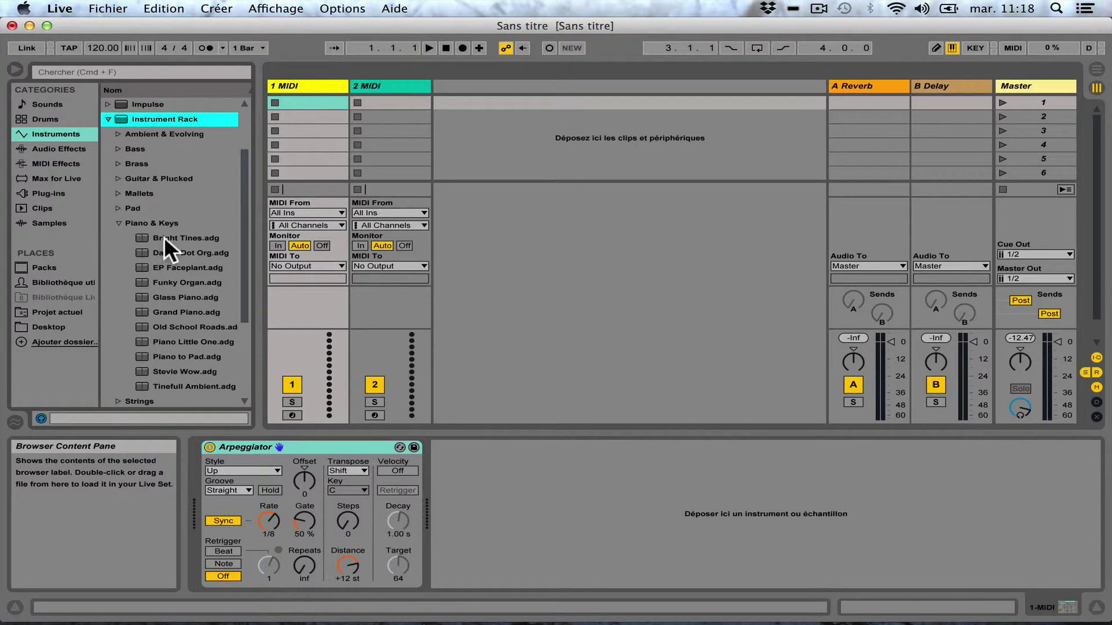
click(165, 237)
key(Down)
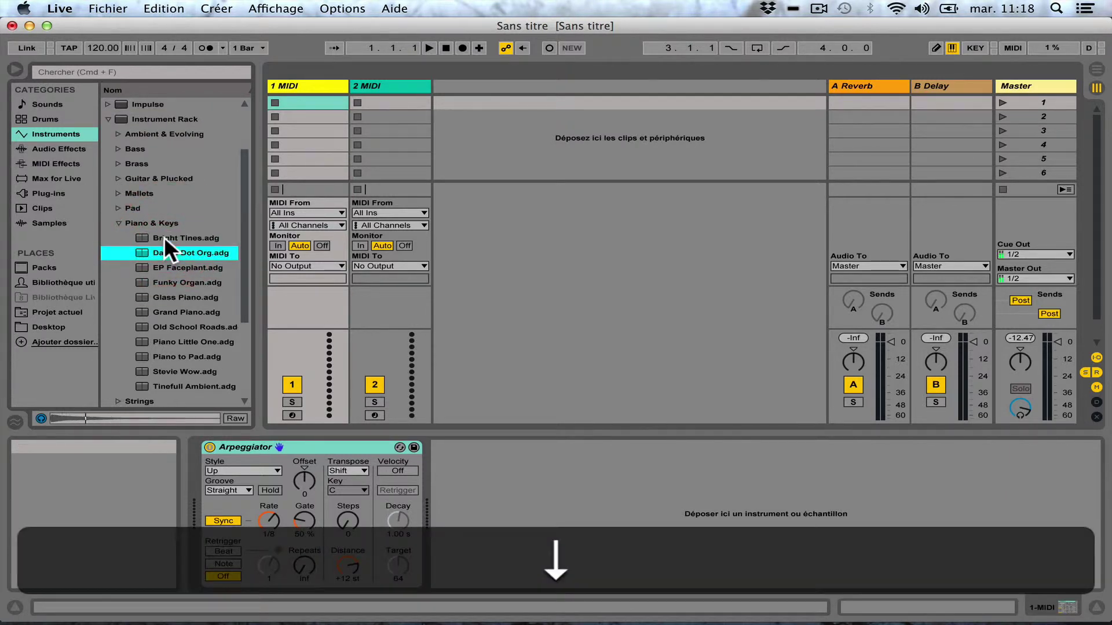
key(Down)
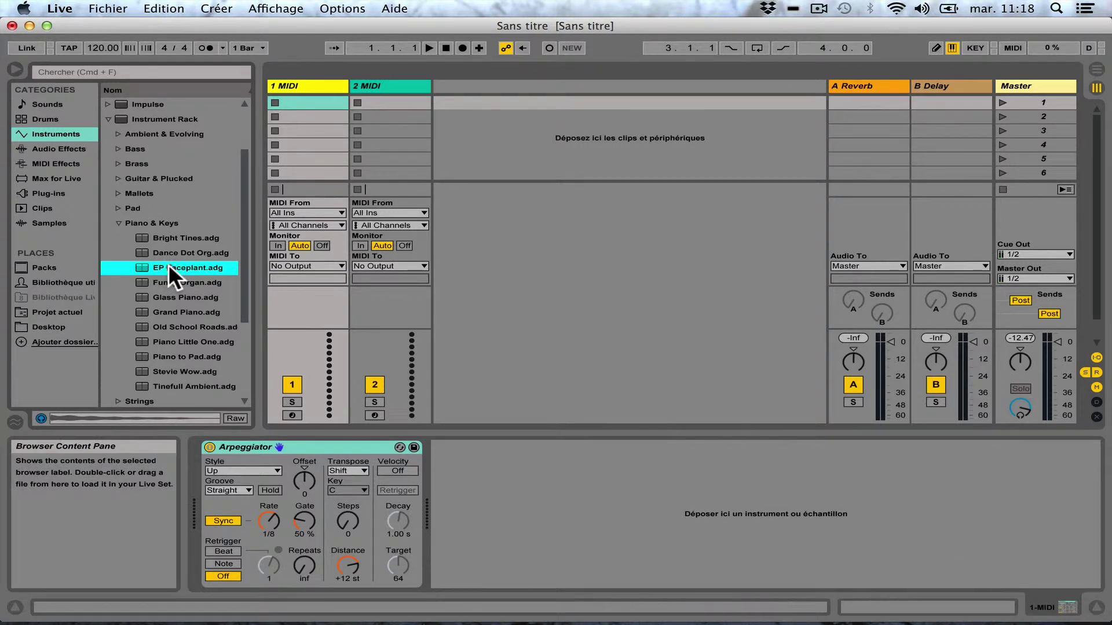
double_click(169, 264)
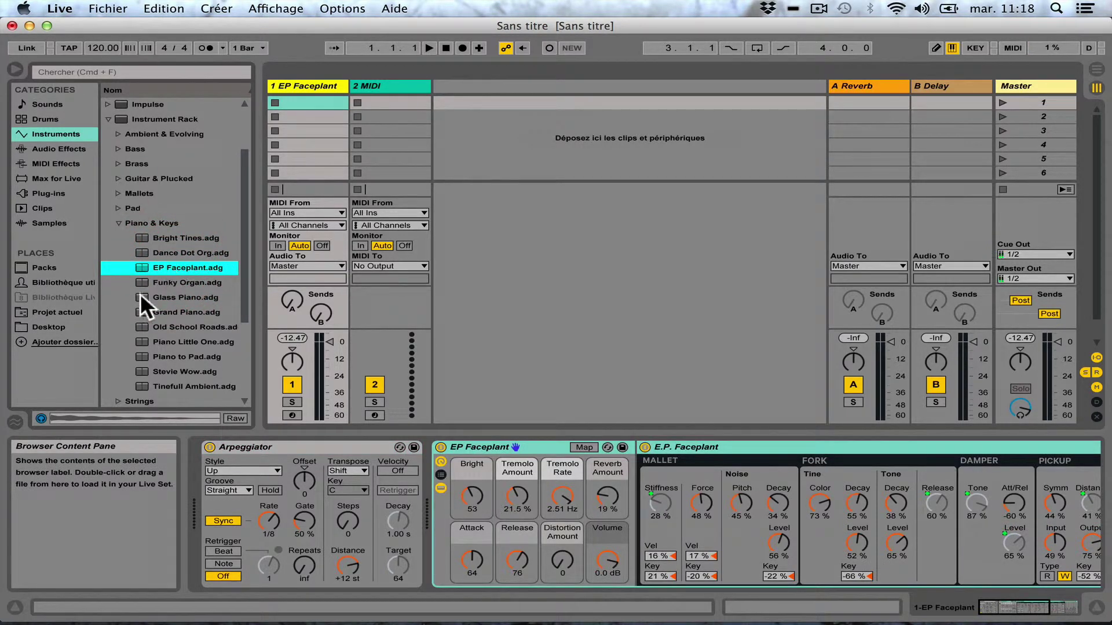
Turn off the browser's sound preview and set the EP Faceplant track's monitoring to In
click(39, 417)
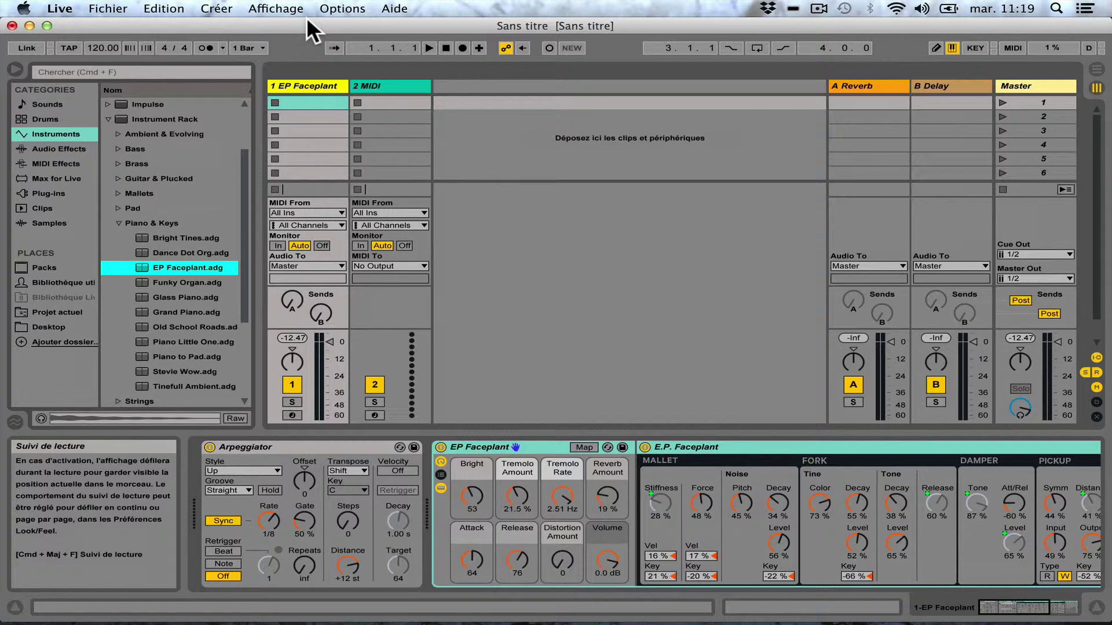
click(276, 246)
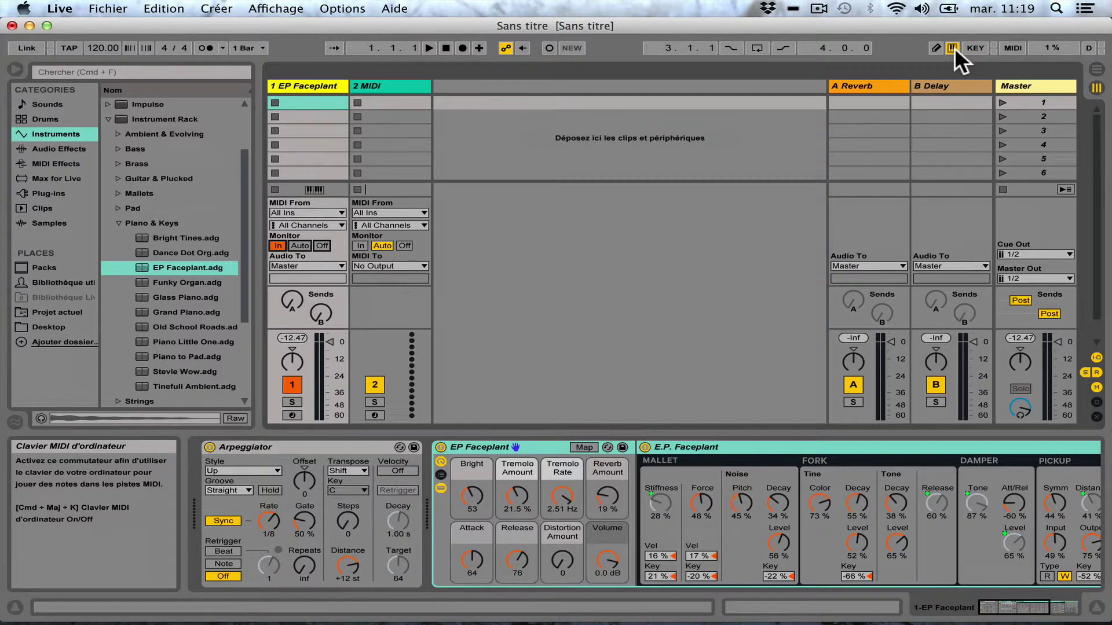
Try the Down, UpDown and DownUp styles on the Arpeggiator, one after another
click(250, 447)
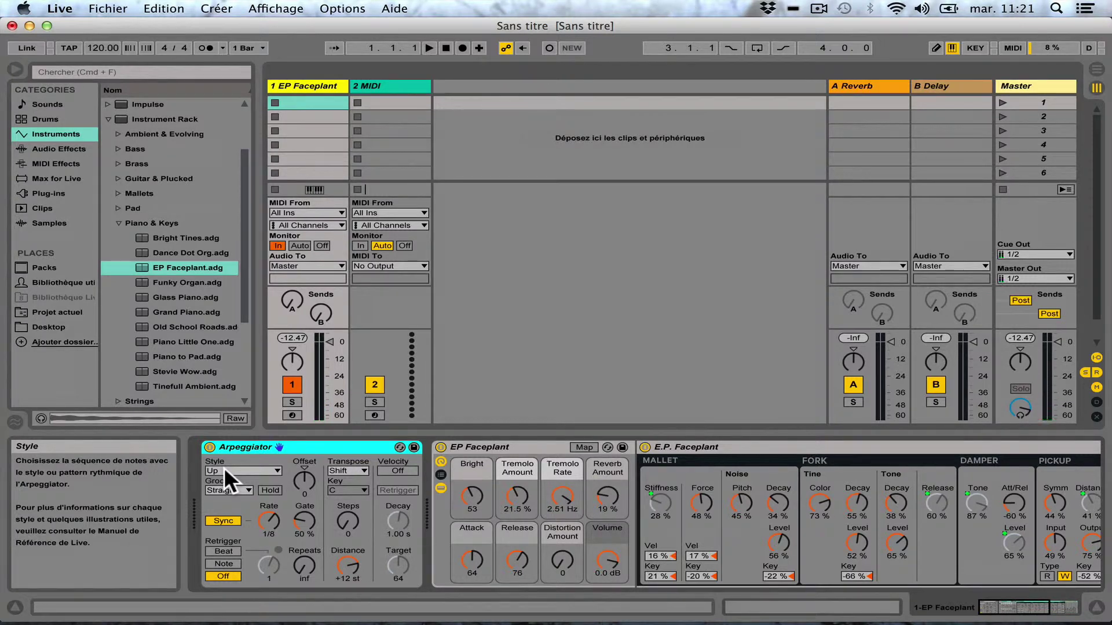
click(223, 467)
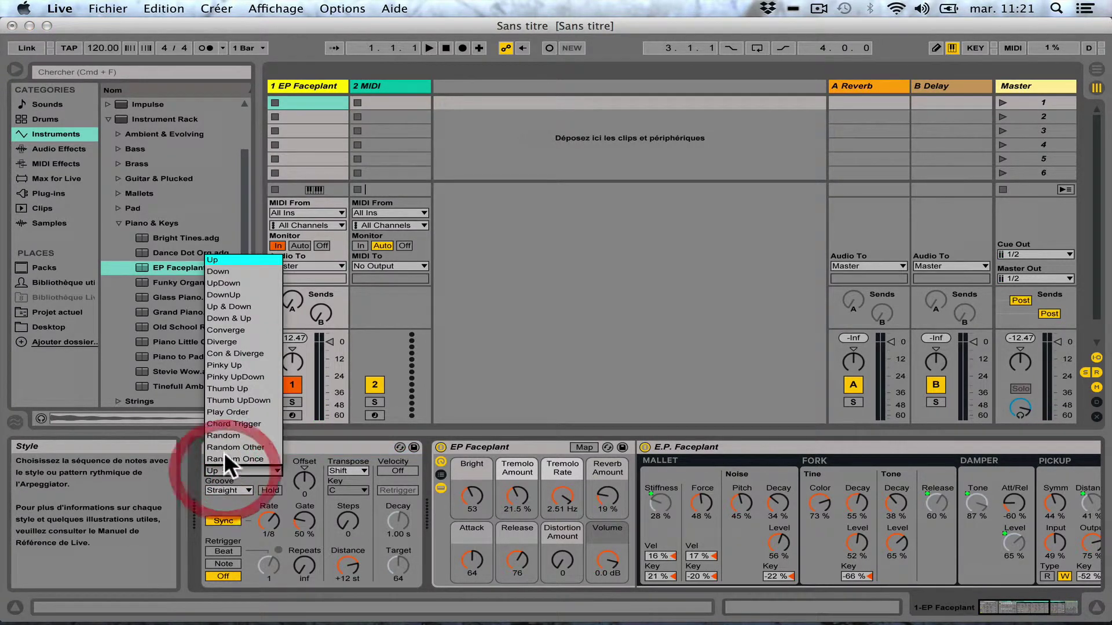
click(235, 271)
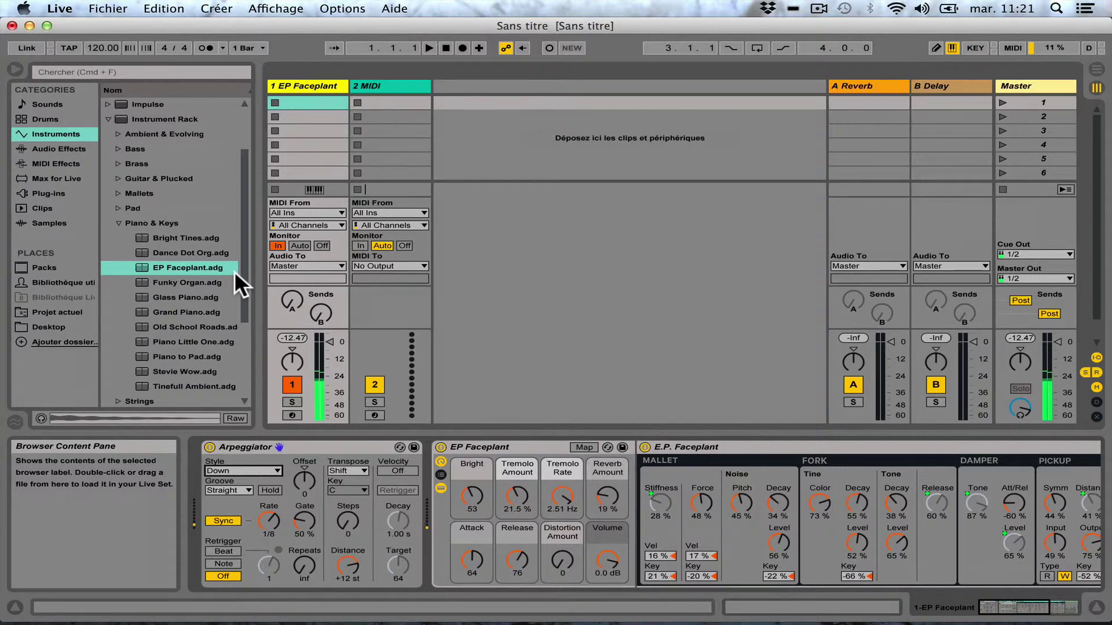
click(254, 466)
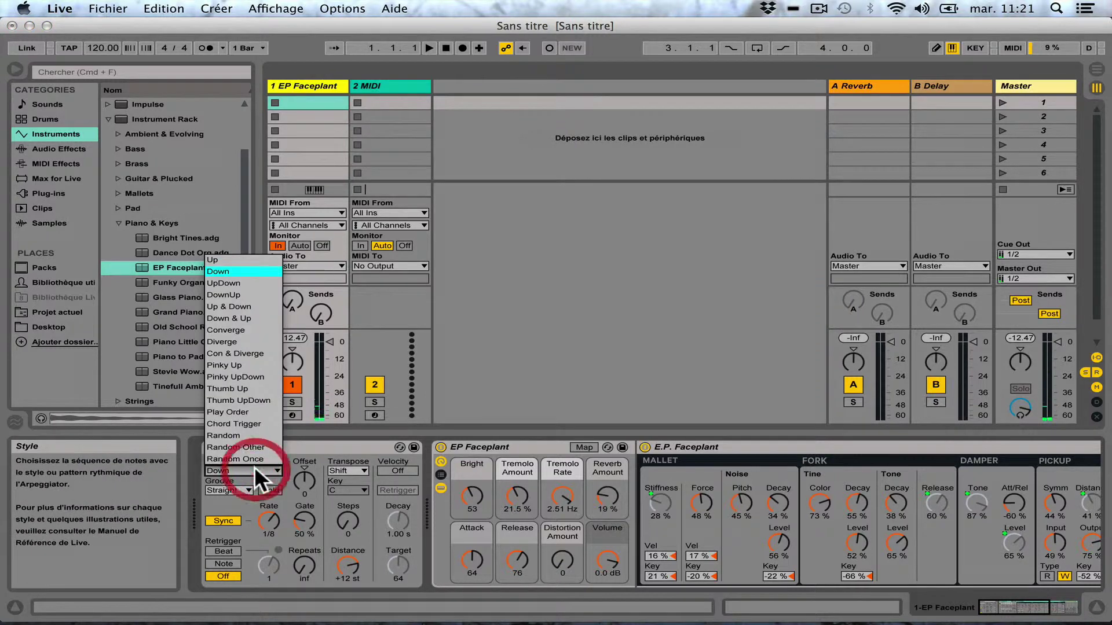
click(228, 283)
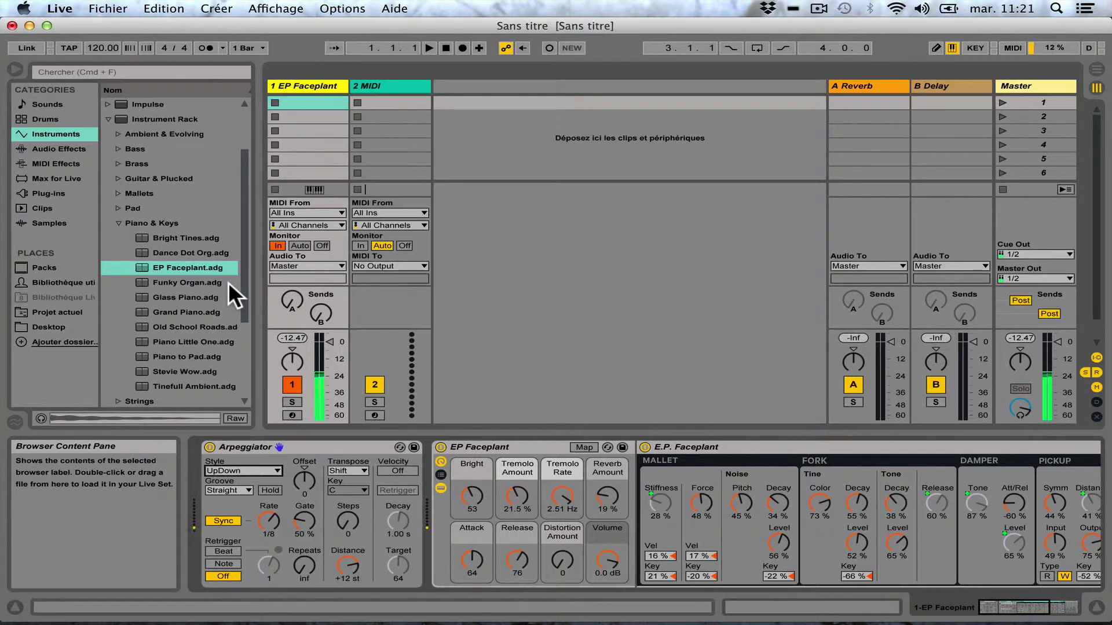
click(252, 470)
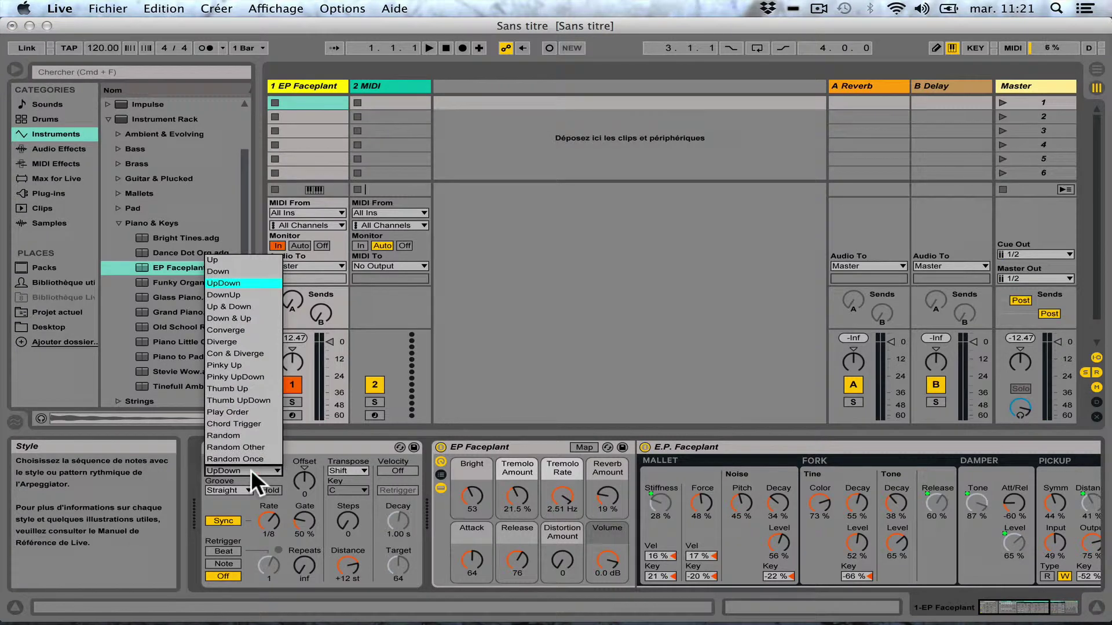
click(224, 294)
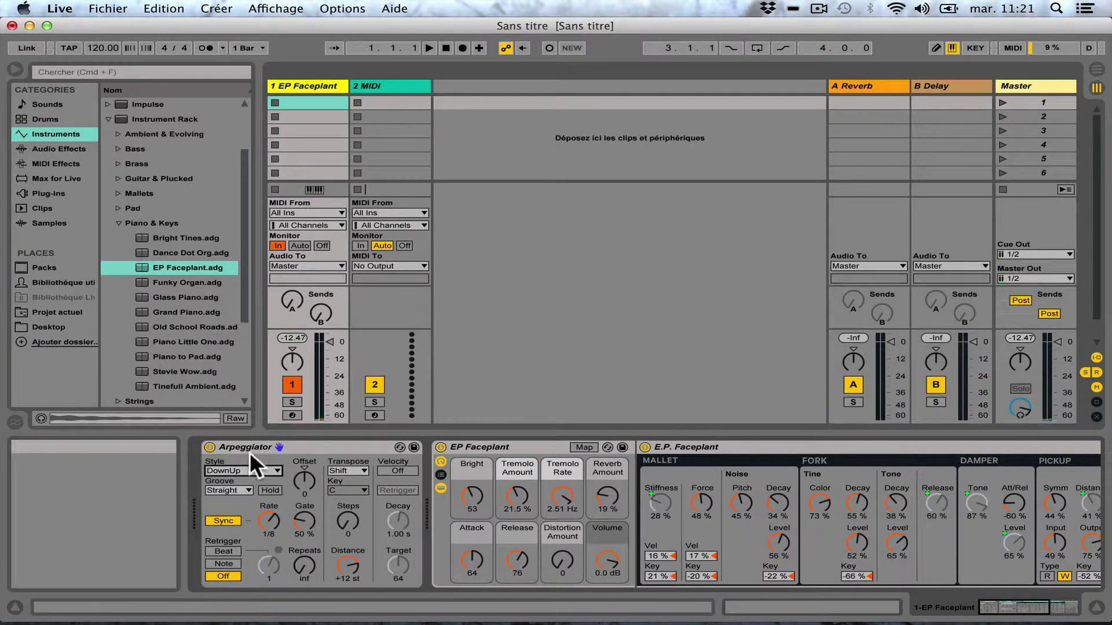
Try the Up & Down, Down & Up and Converge styles on the Arpeggiator
click(236, 468)
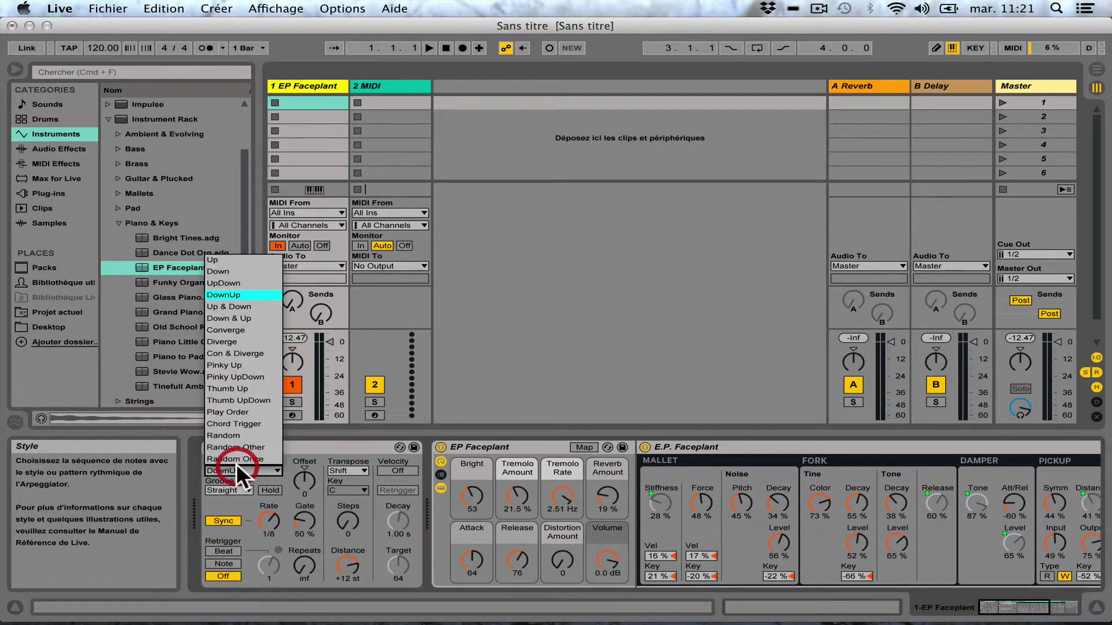
click(237, 307)
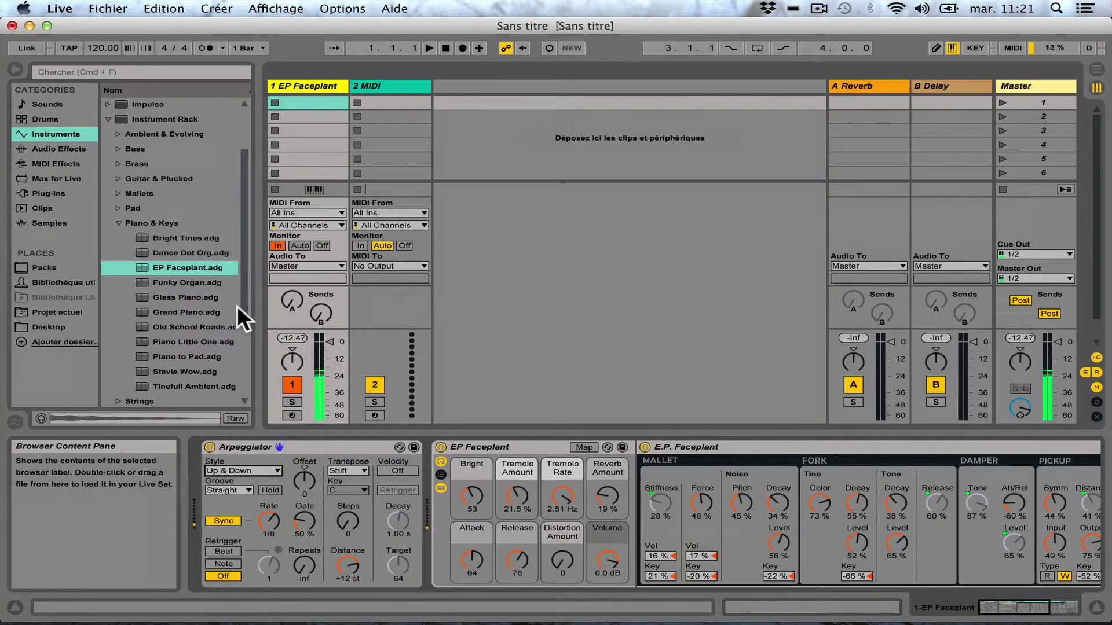
click(253, 470)
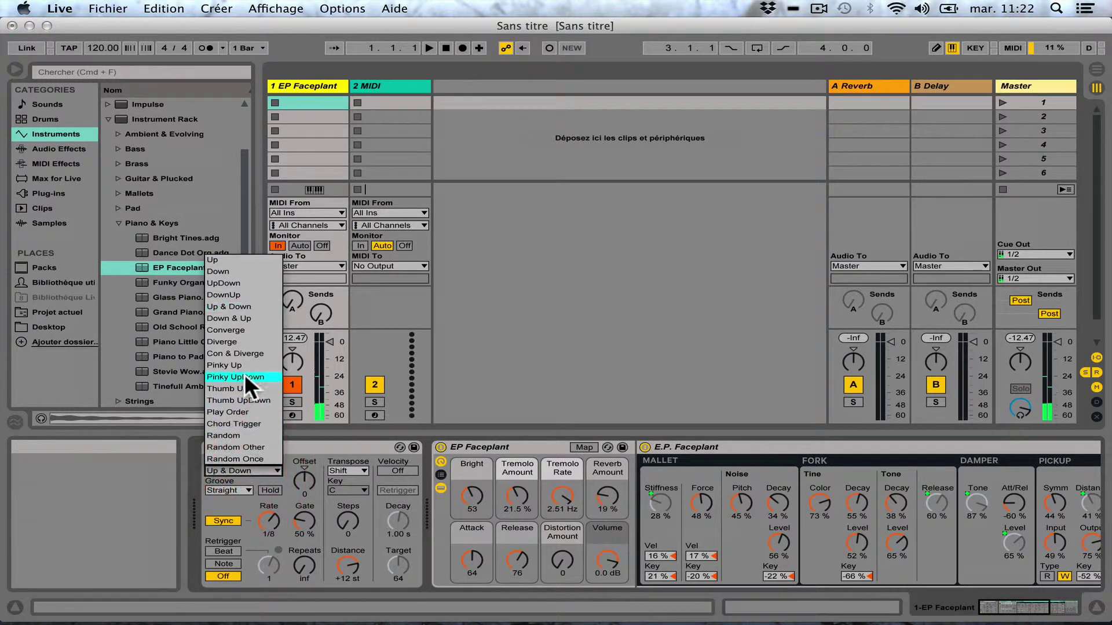
click(230, 318)
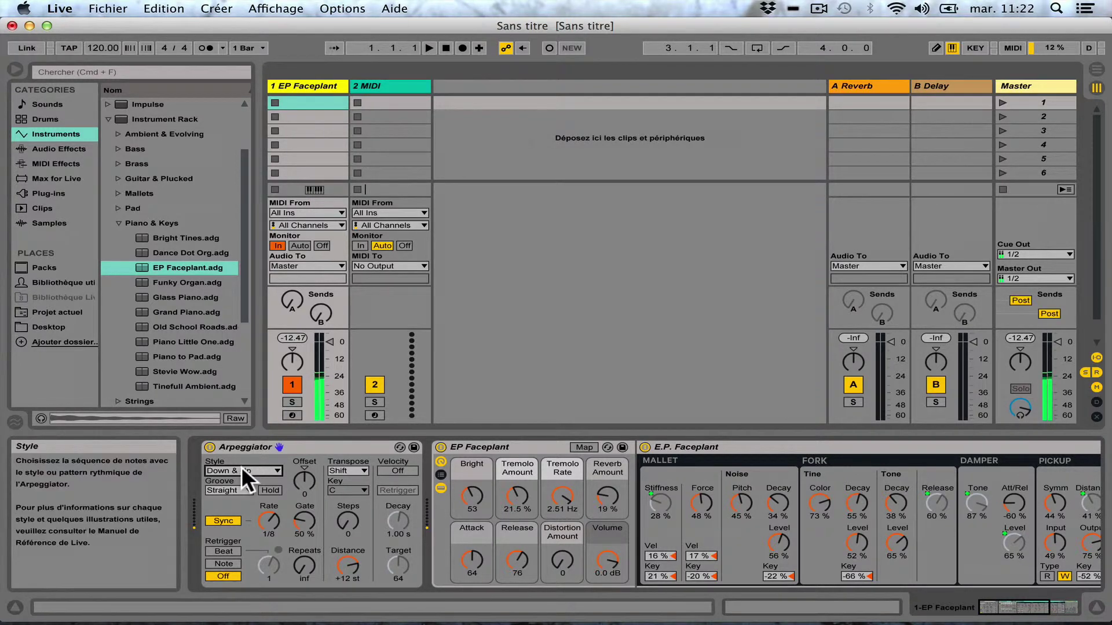
click(240, 467)
click(242, 324)
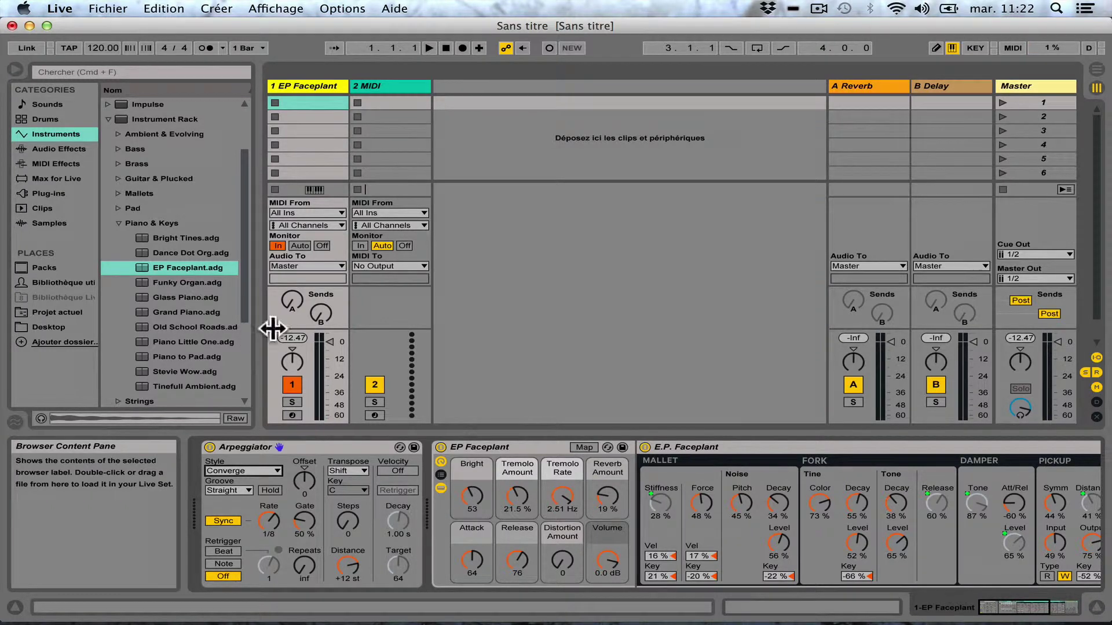
Try the Diverge, Con & Diverge and Pinky Up styles on the Arpeggiator
click(229, 472)
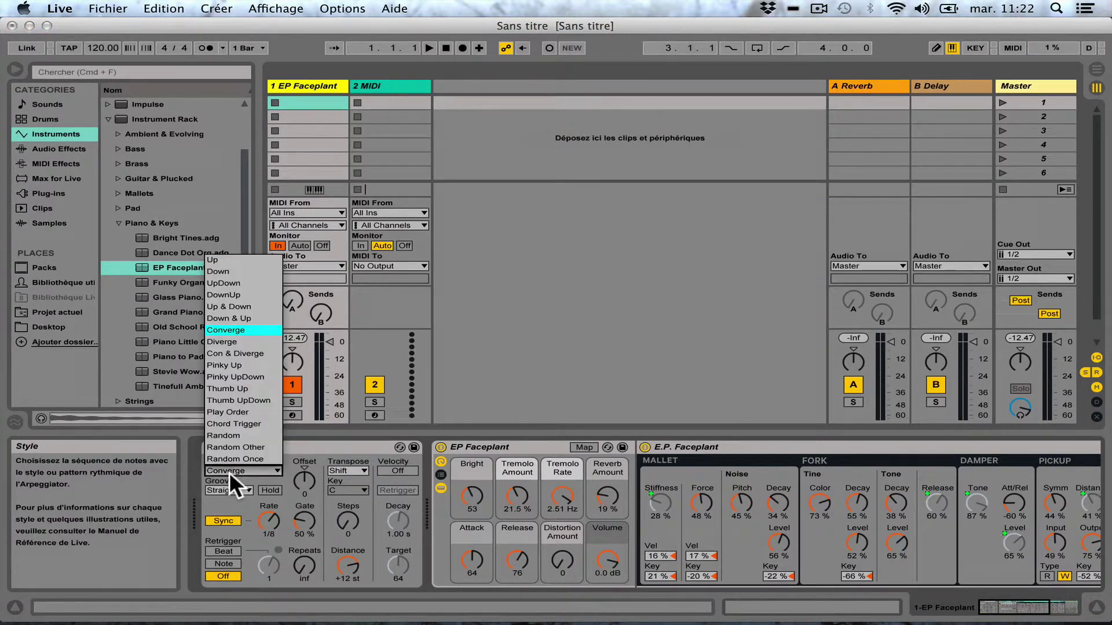
click(232, 339)
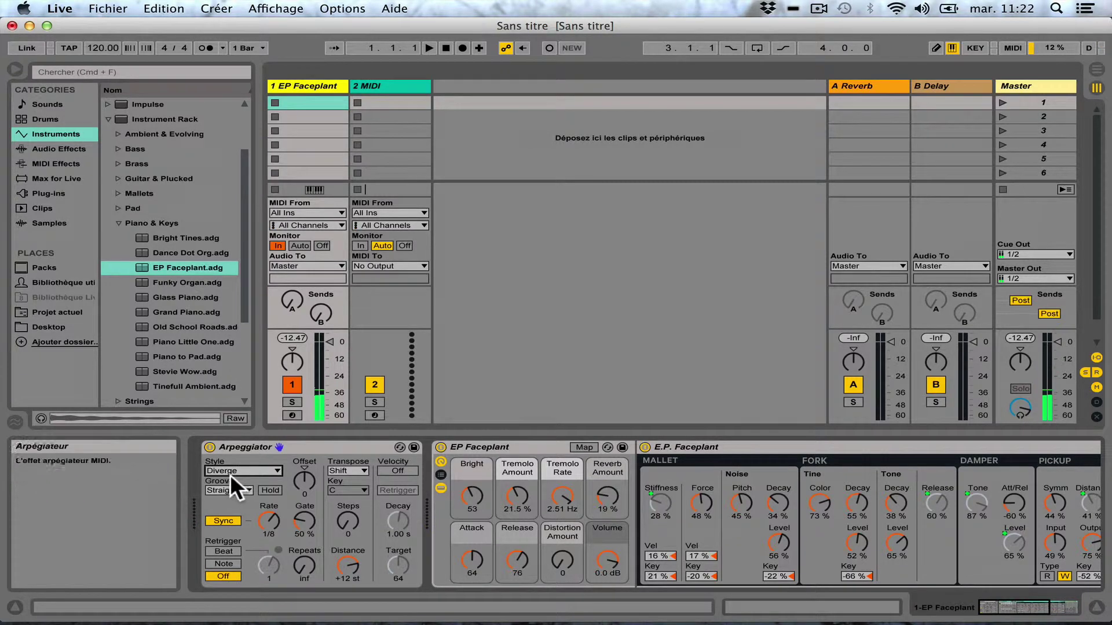
click(228, 471)
click(235, 353)
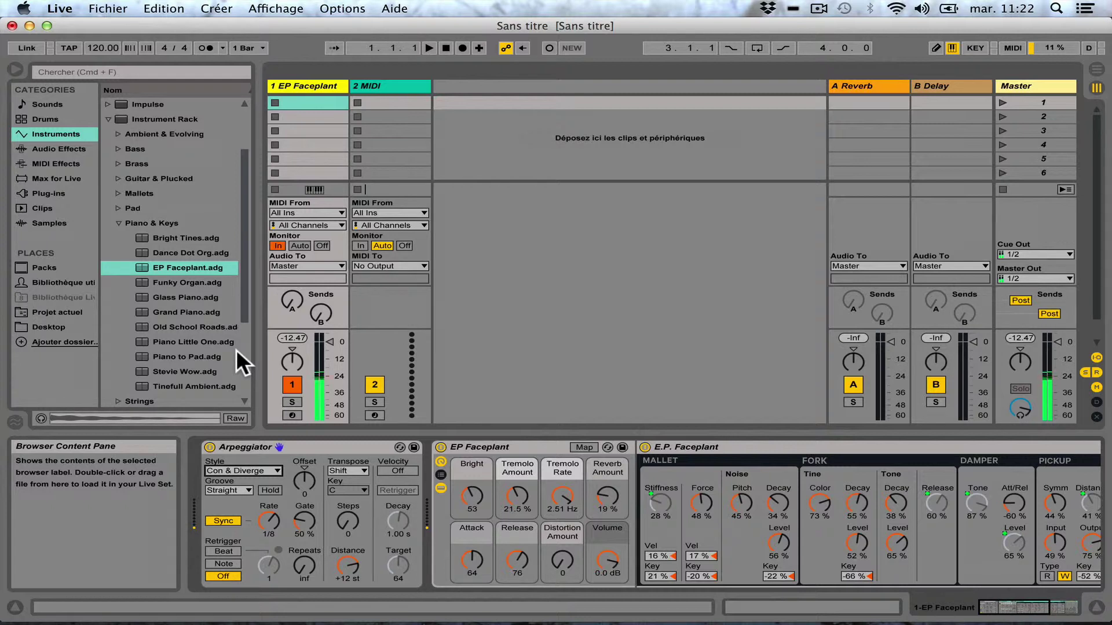
click(240, 464)
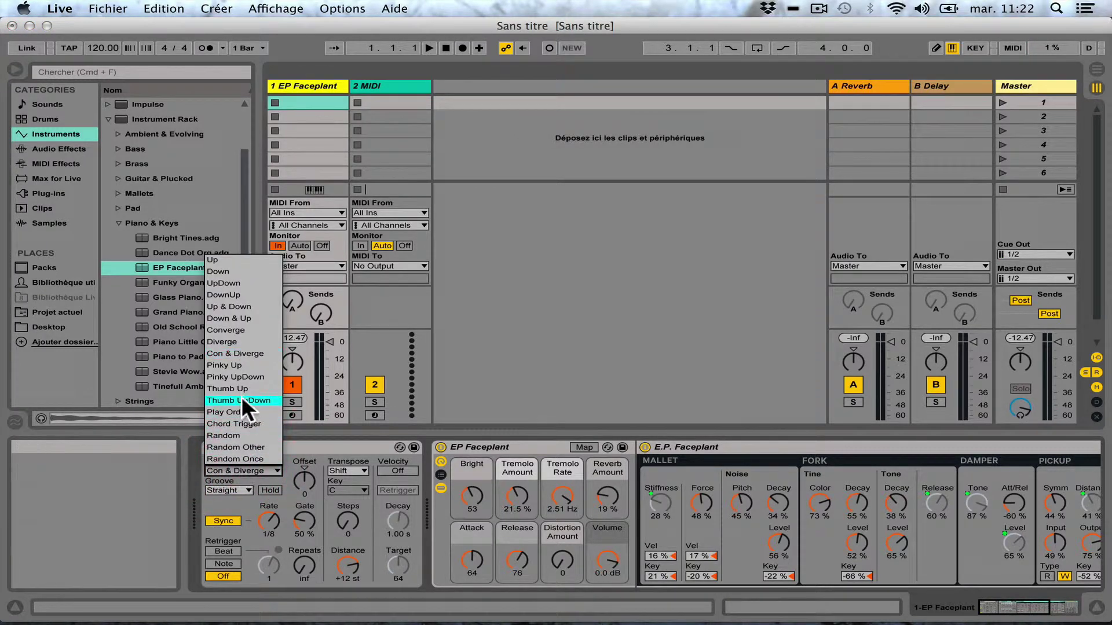
click(227, 365)
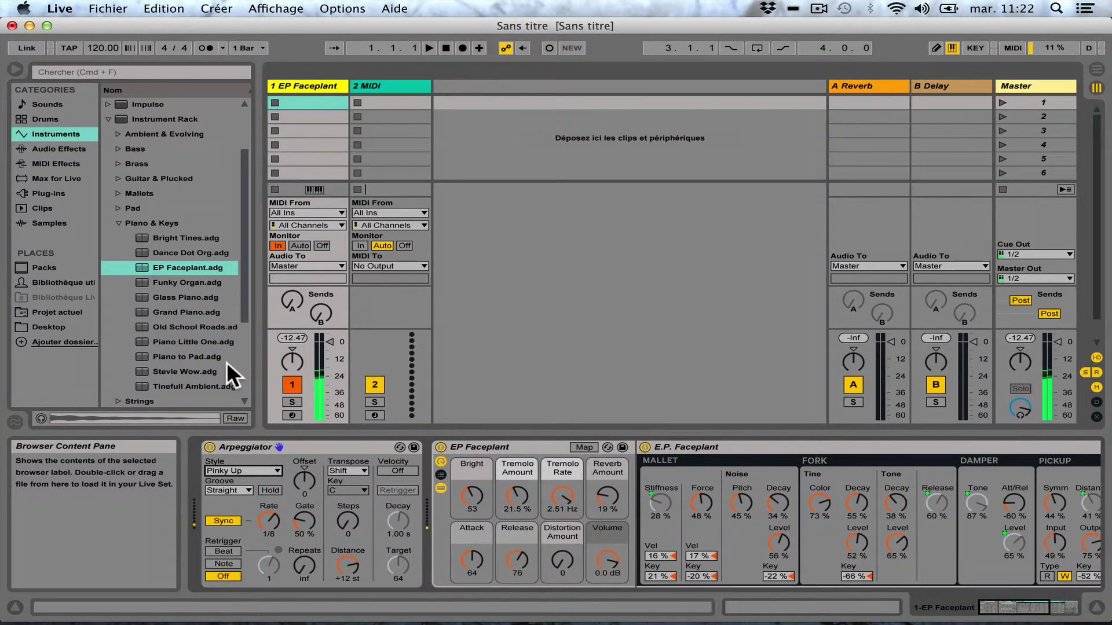
Try the Pinky UpDown, Thumb Up and Thumb UpDown styles on the Arpeggiator, one after another
click(228, 470)
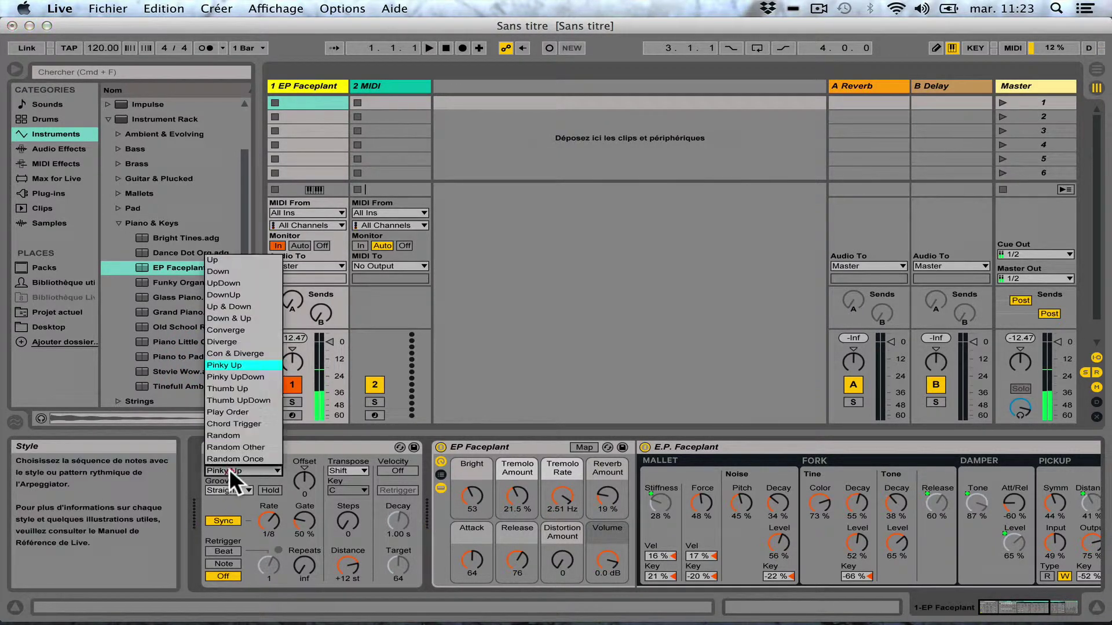
click(234, 377)
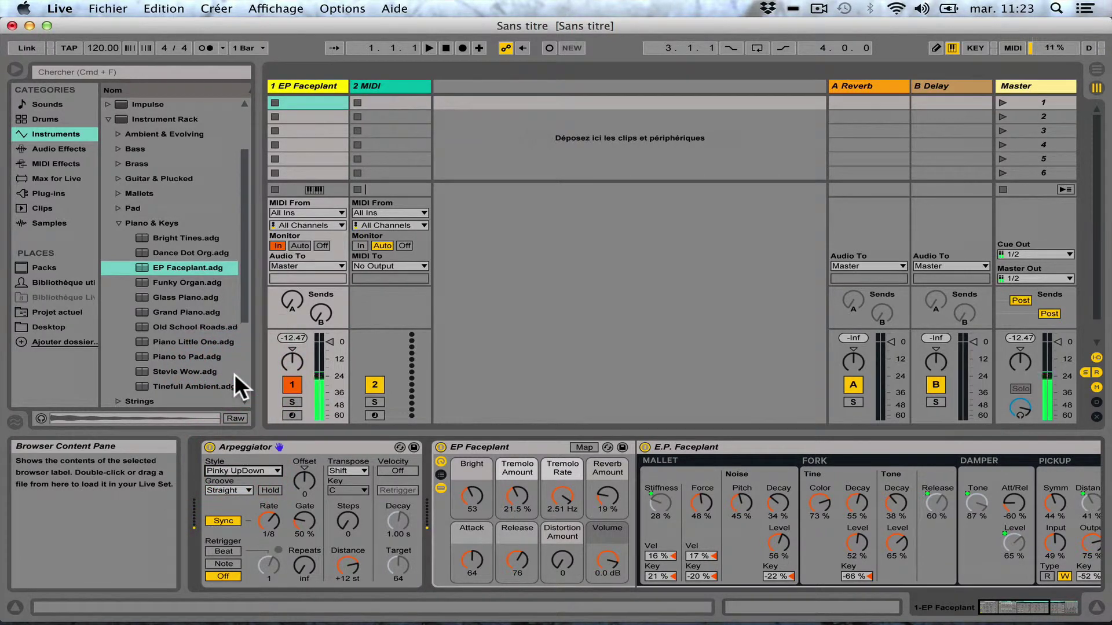
click(241, 466)
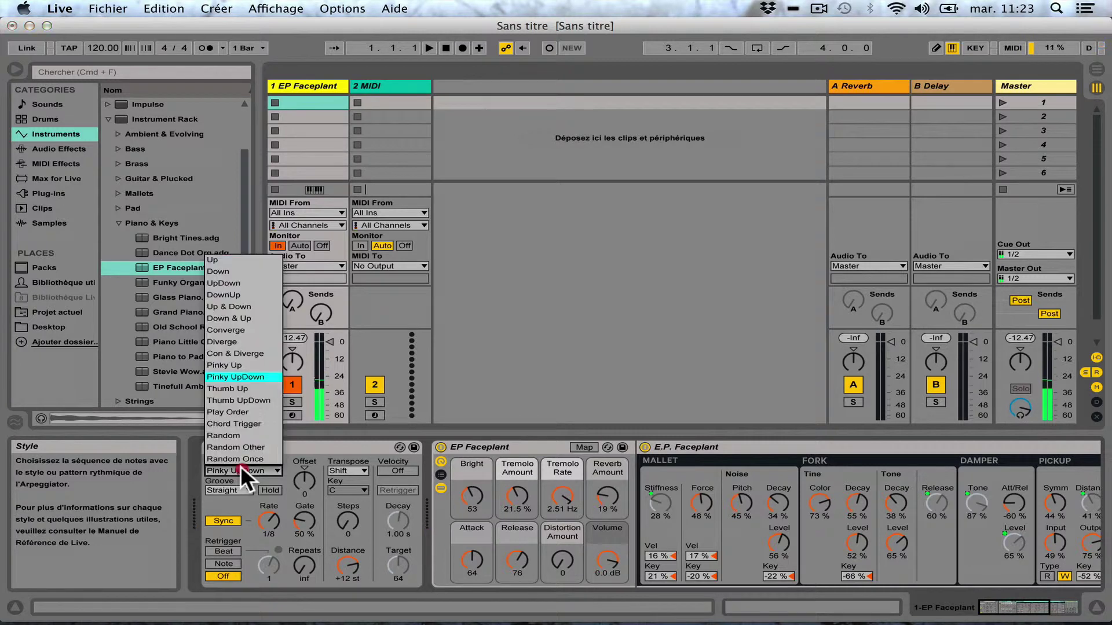
click(239, 388)
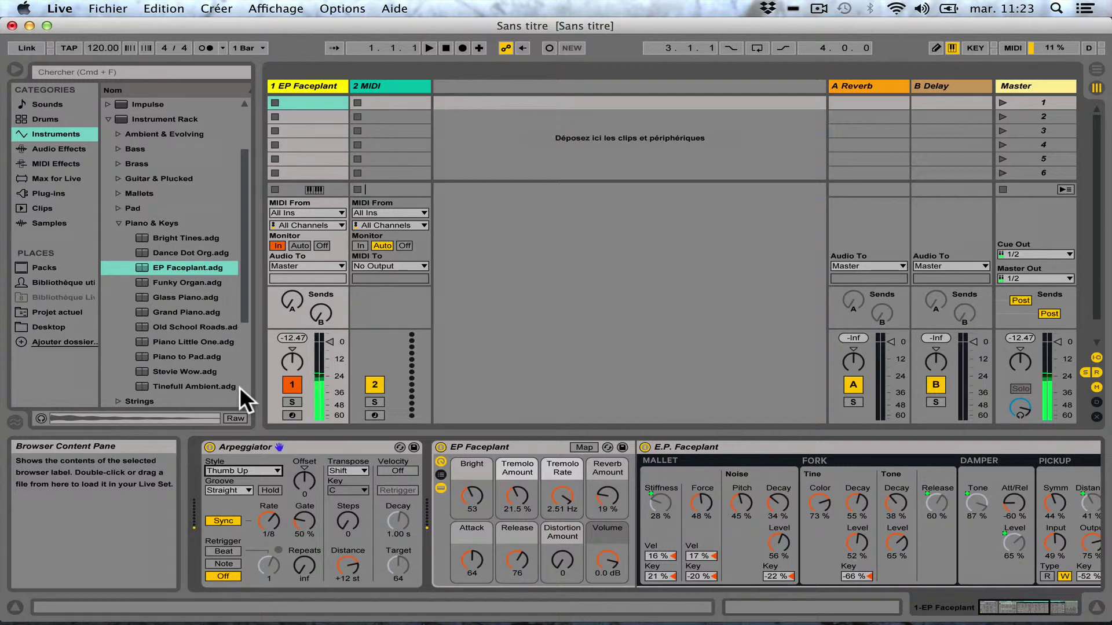
click(234, 465)
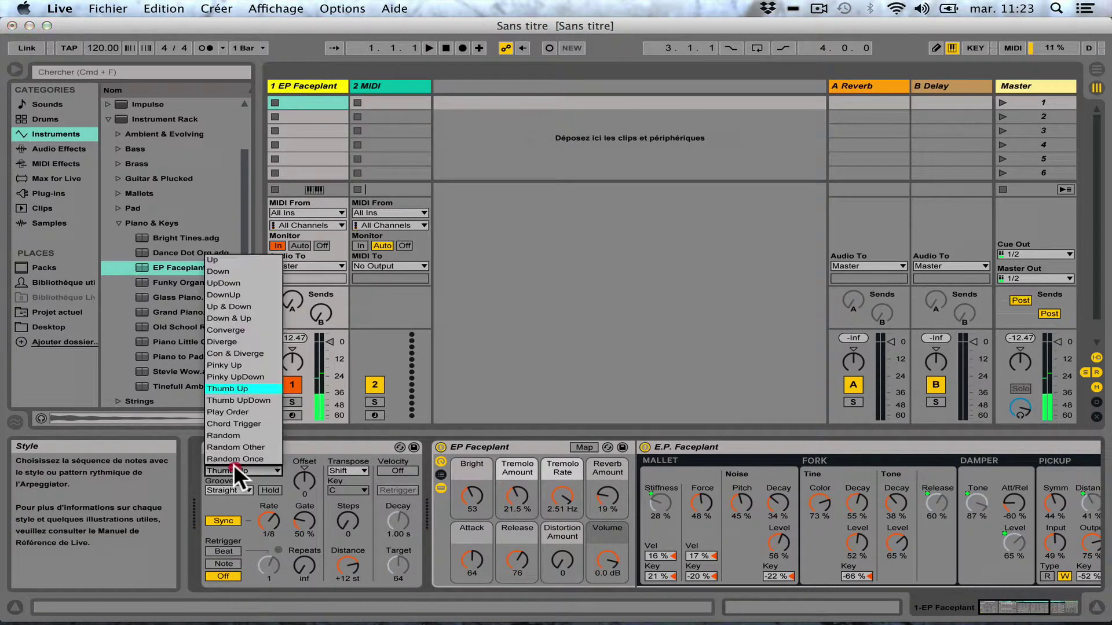
click(232, 400)
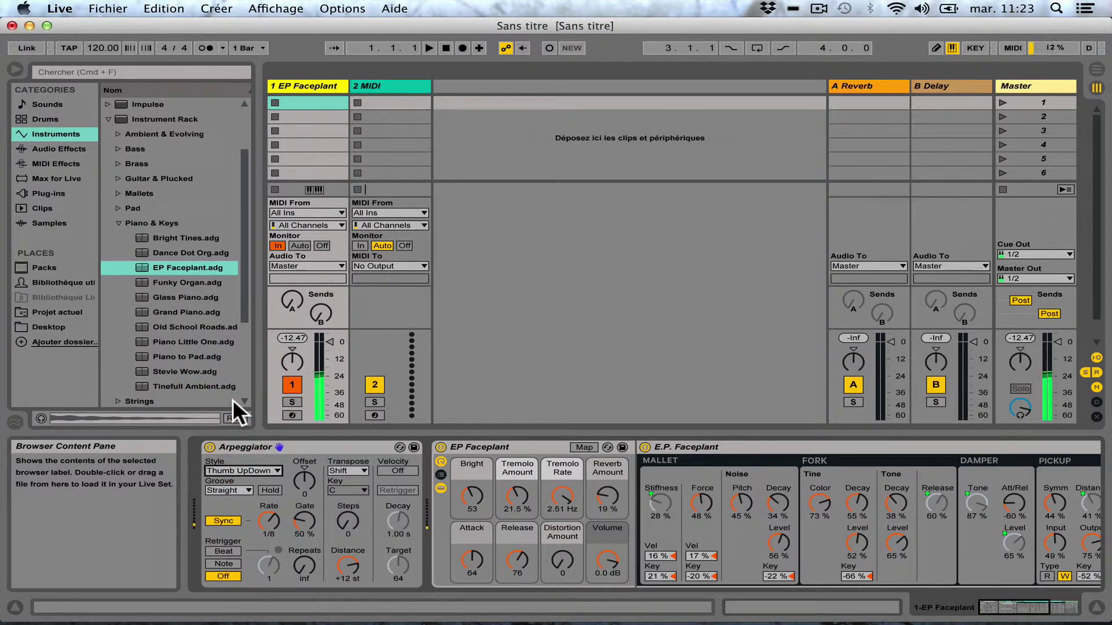
Try the Play Order and Chord Trigger styles on the Arpeggiator
click(252, 468)
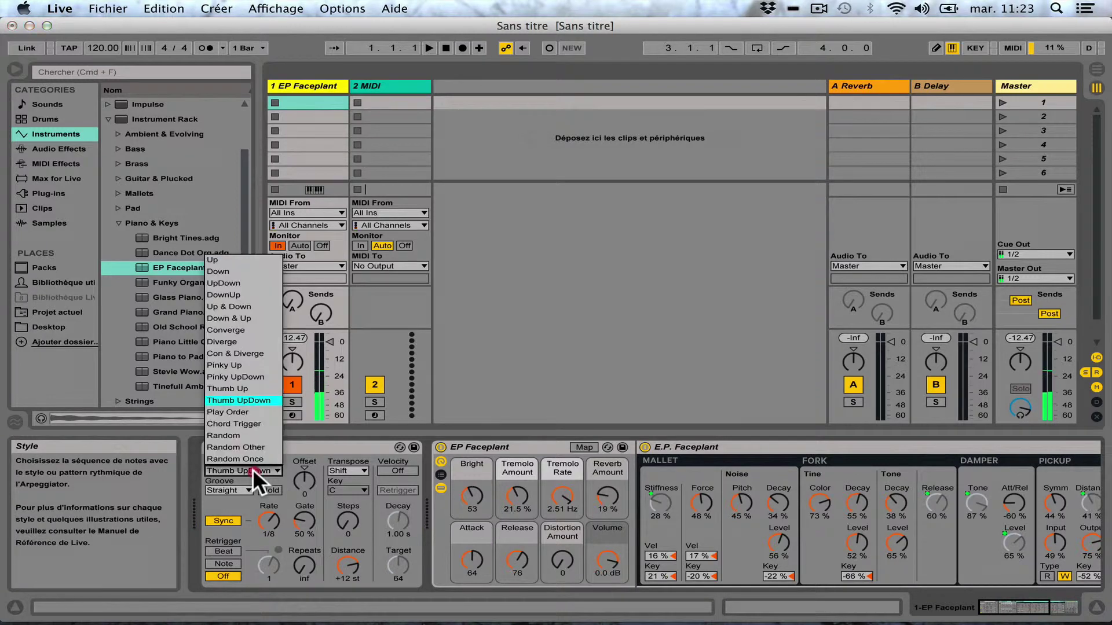
click(242, 408)
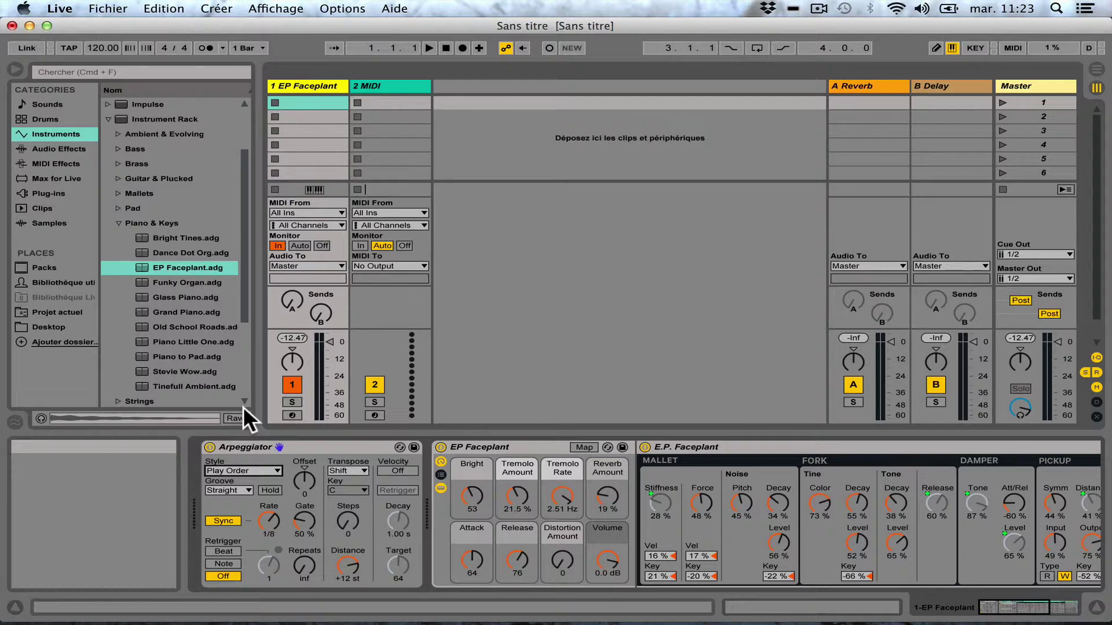
mouse_move(252, 467)
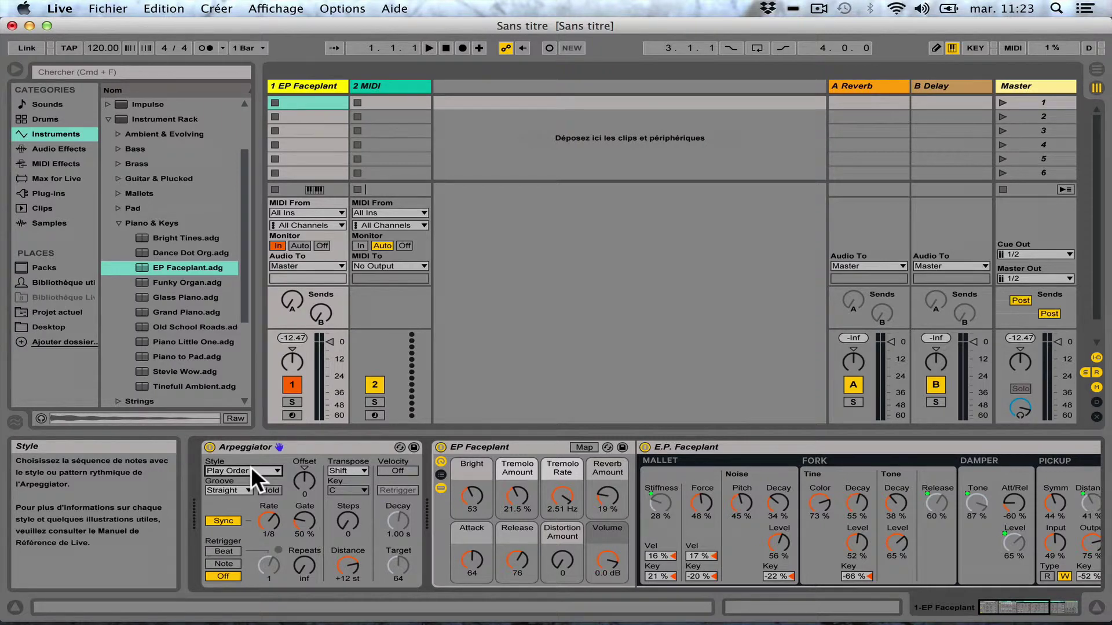
click(251, 467)
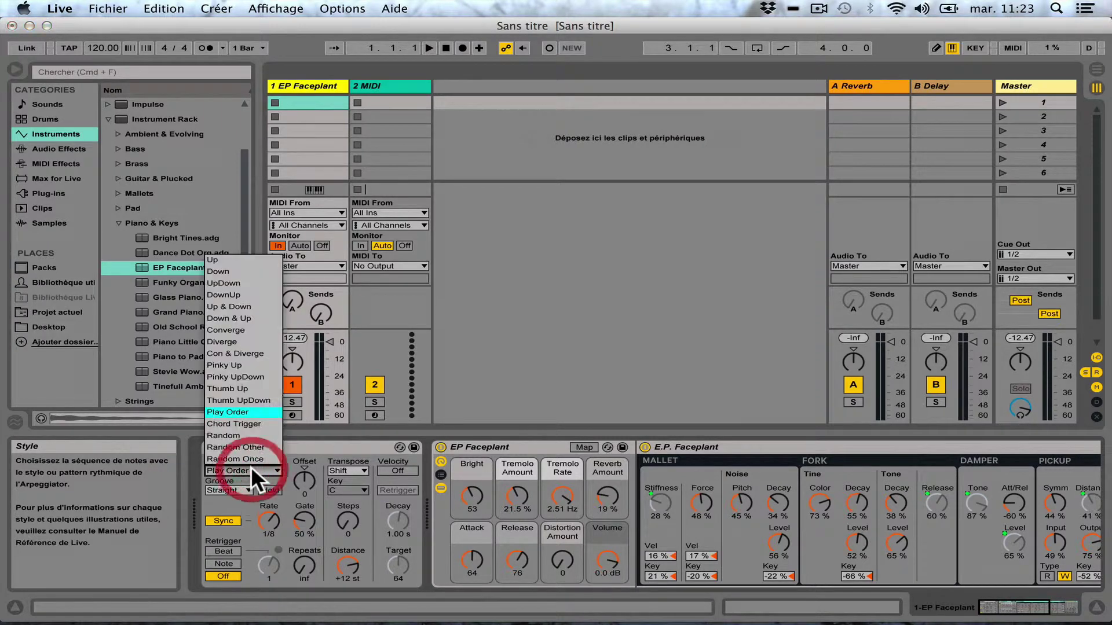
click(243, 423)
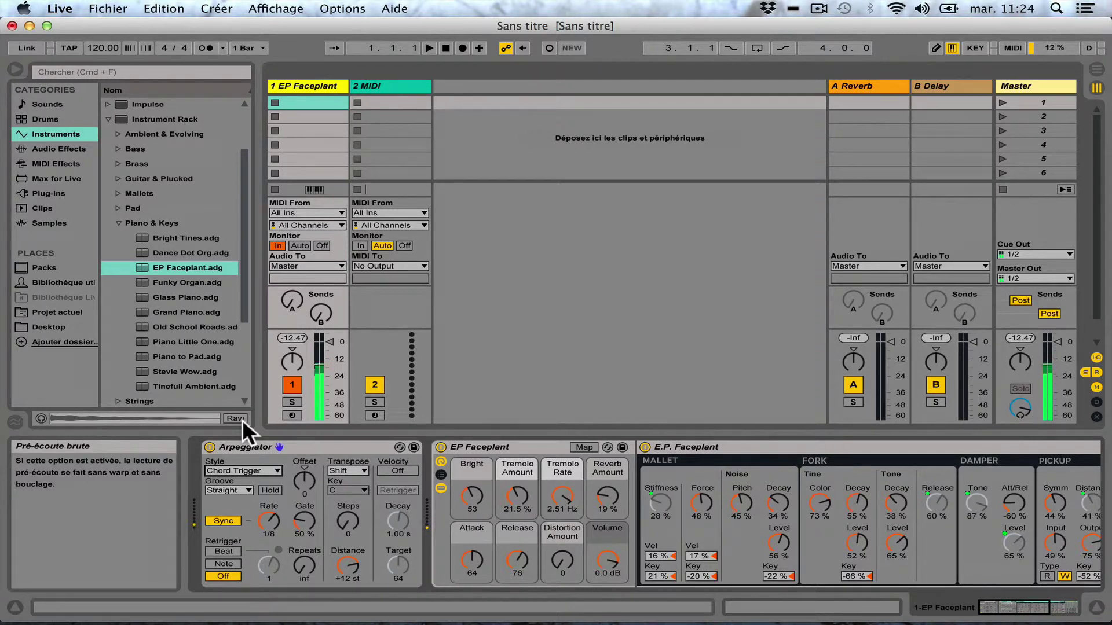
Try the Random, Random Other and Random Once styles on the Arpeggiator
click(224, 466)
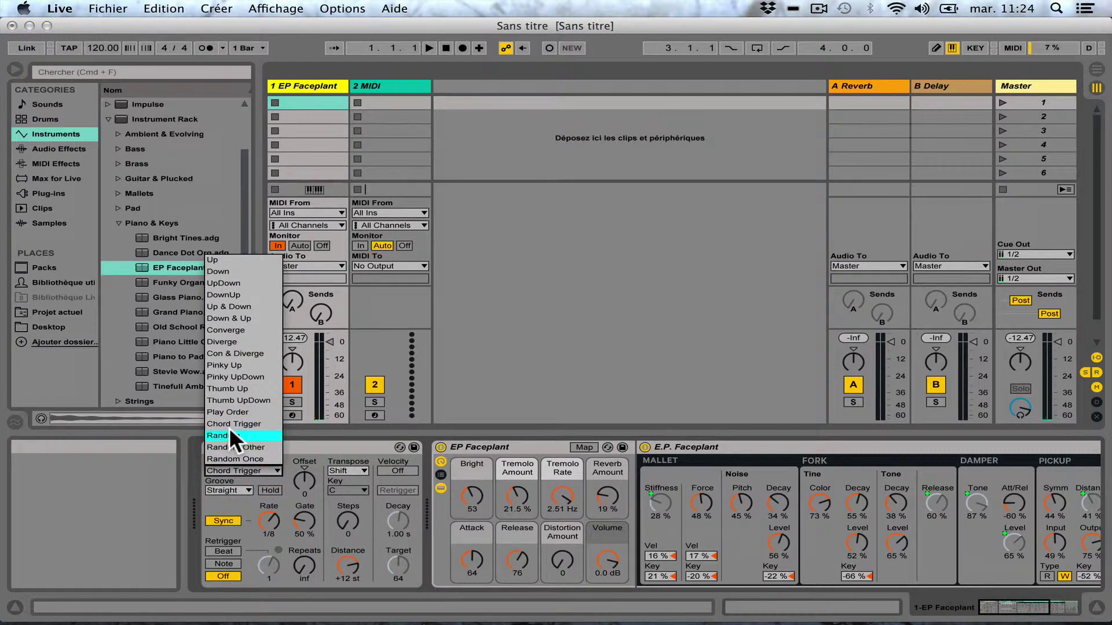
click(230, 433)
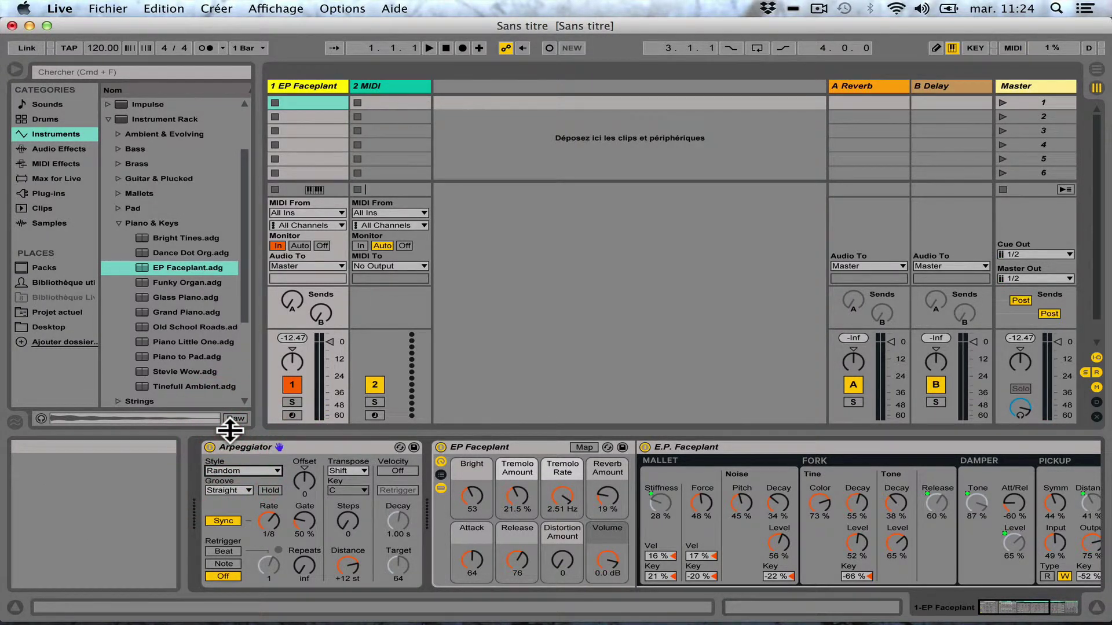
click(265, 470)
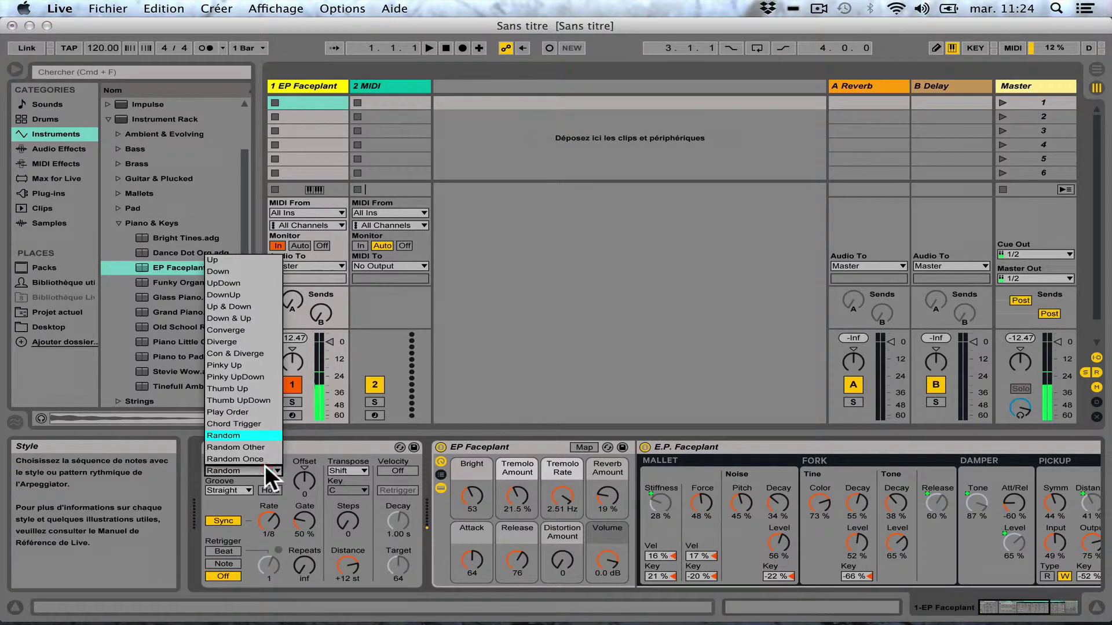
click(245, 447)
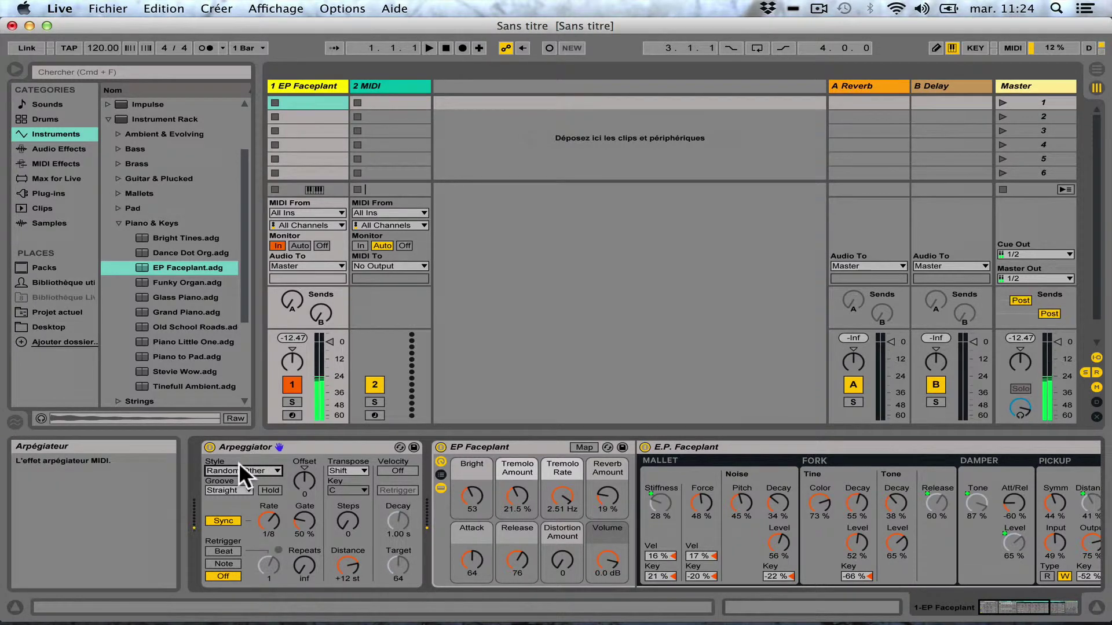
click(239, 468)
click(230, 461)
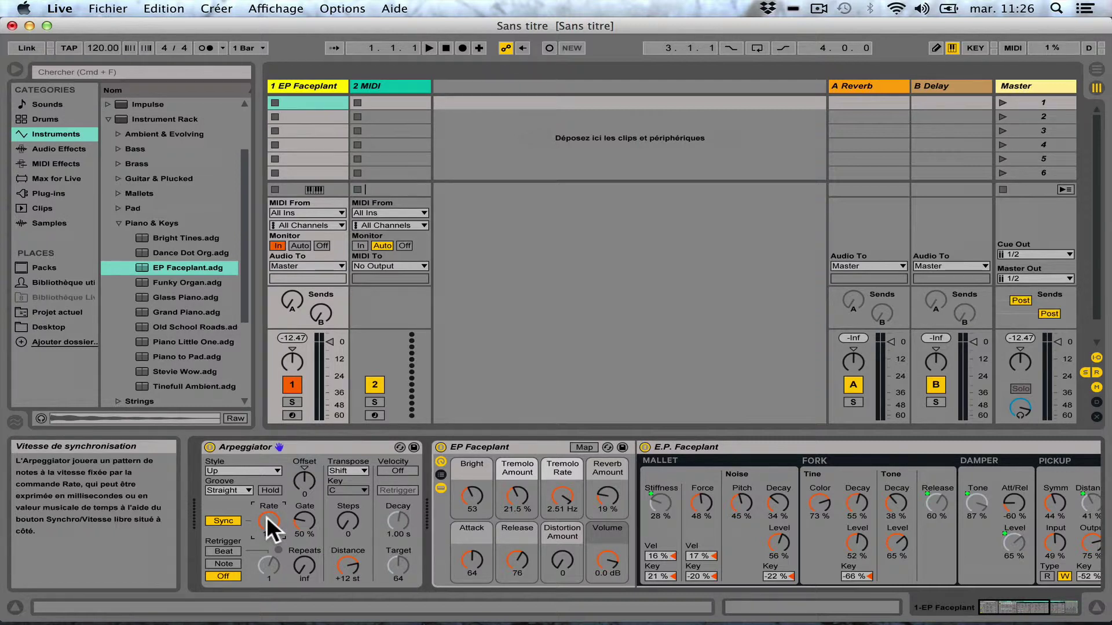
Try different synced Rate values on the Arpeggiator and bring it back to 1/8
drag(270, 510, 270, 491)
drag(270, 491, 270, 486)
drag(270, 513, 270, 524)
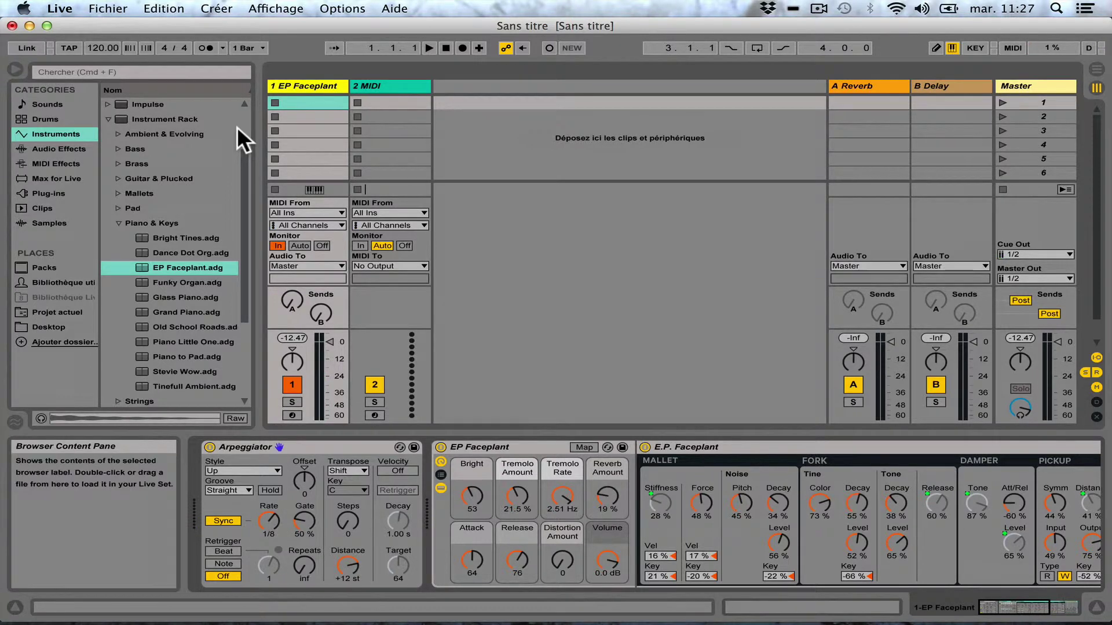
Try different Arpeggiator Rate values against the metronome during playback, and stop playback
click(204, 47)
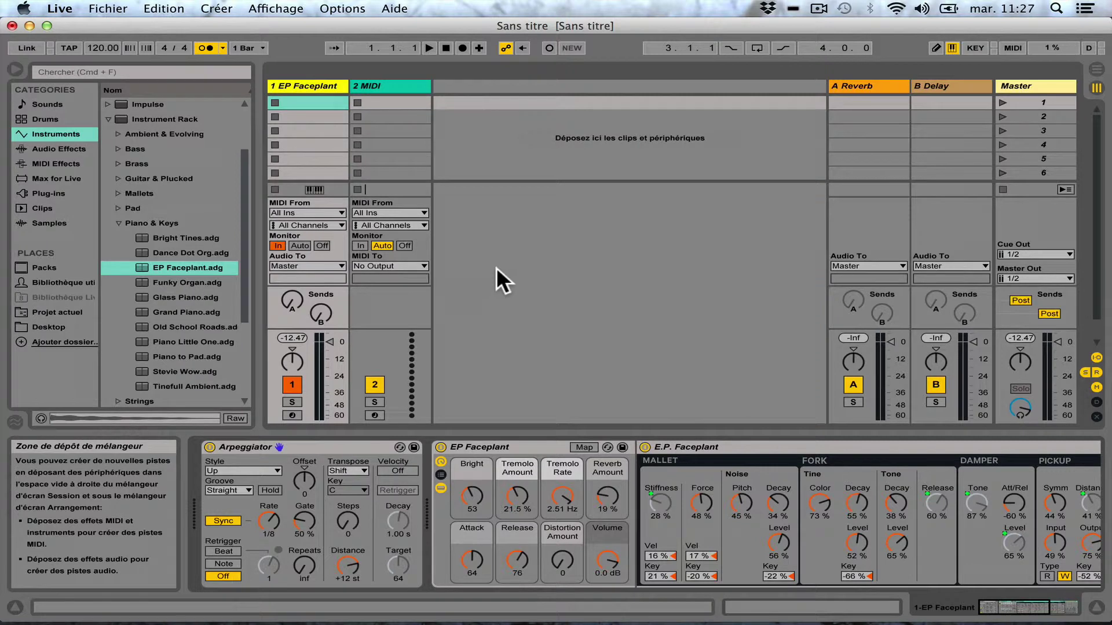
click(431, 46)
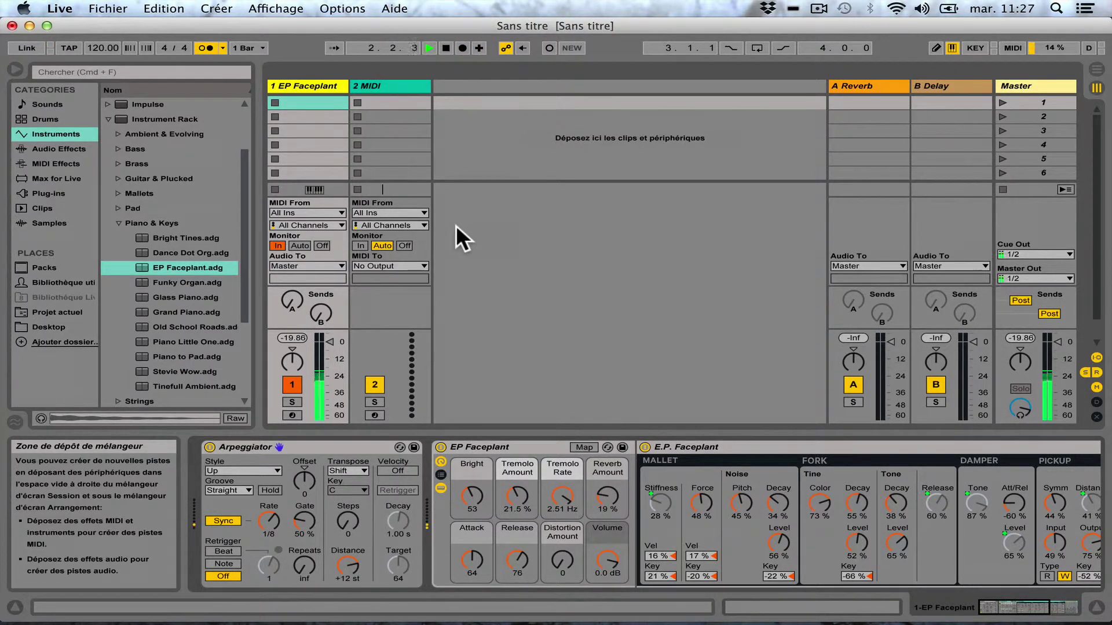
click(266, 514)
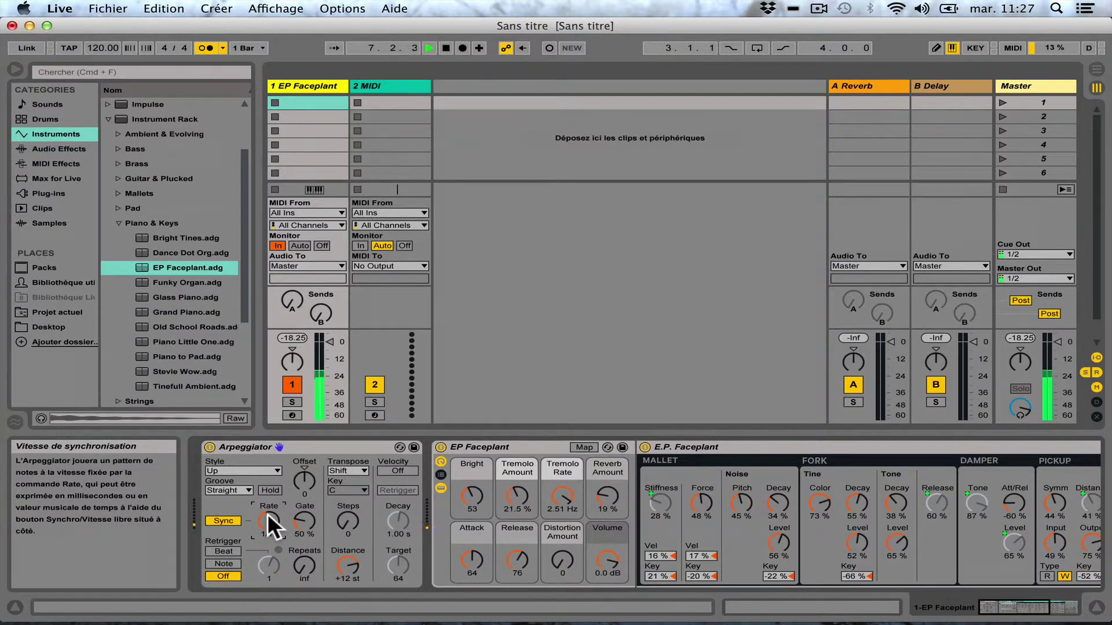
scroll(266, 513, up, 1)
drag(267, 516, 271, 516)
click(446, 48)
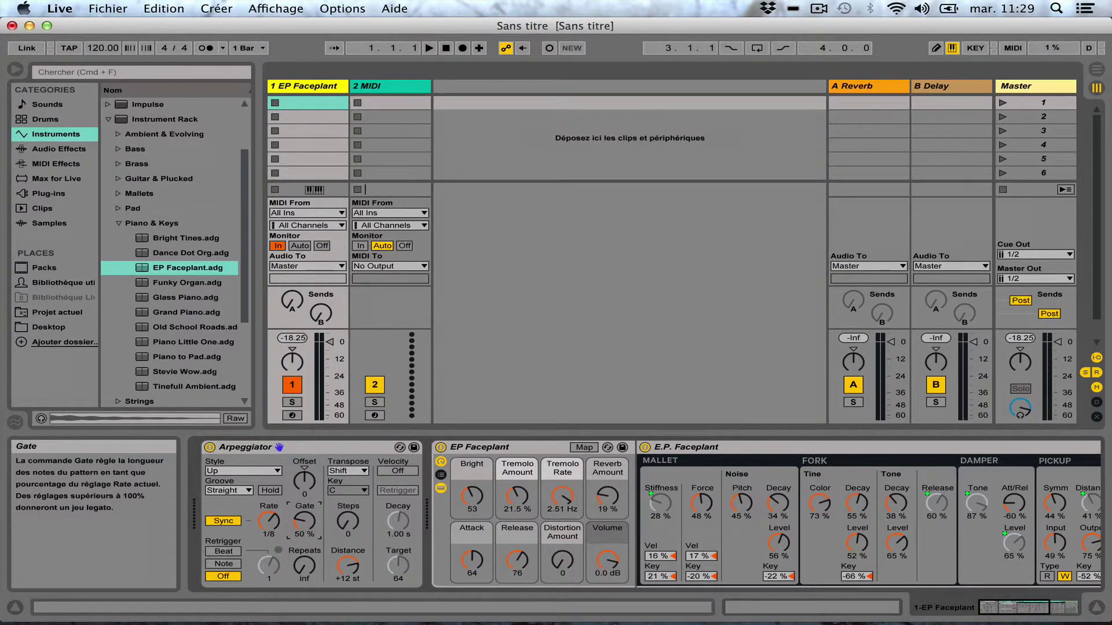
Try shorter and longer note lengths with the Arpeggiator's Gate, leaving it at 129 %
drag(301, 516, 301, 548)
drag(301, 516, 301, 458)
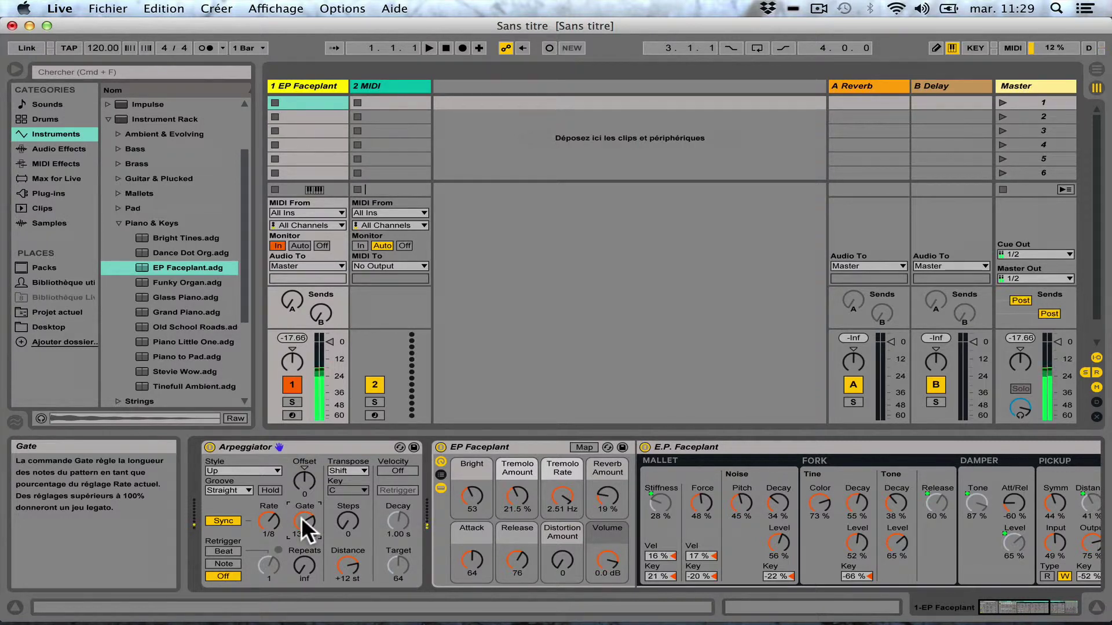
drag(301, 516, 301, 481)
drag(304, 521, 304, 559)
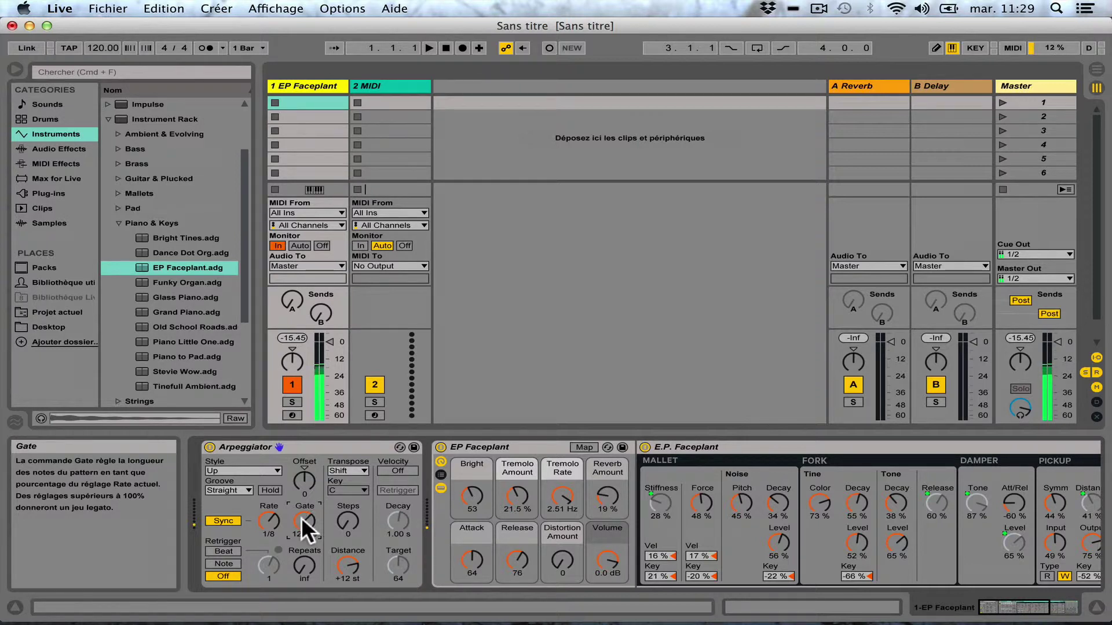
Try the Arpeggiator's Free rate mode with a changed Rate in milliseconds, and switch back to Sync
click(223, 521)
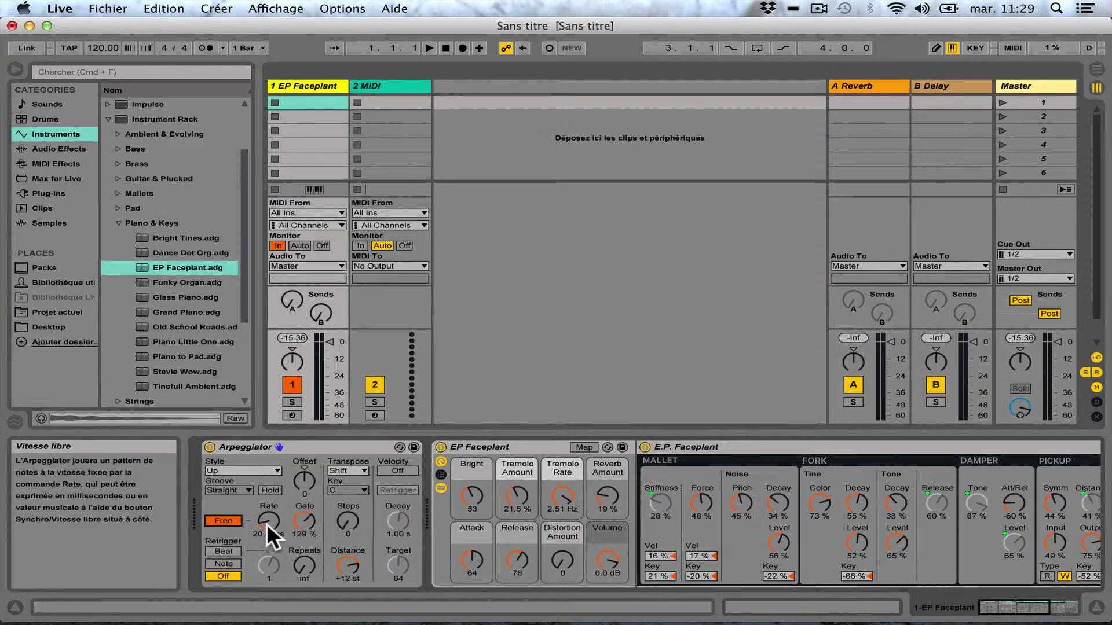
drag(265, 519, 265, 488)
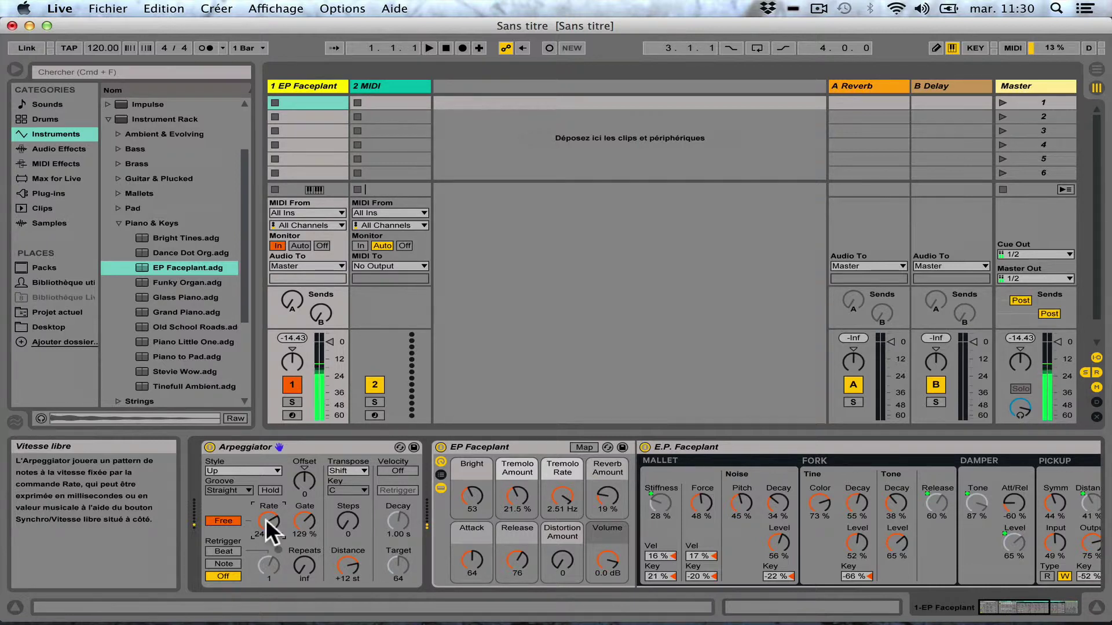
click(227, 516)
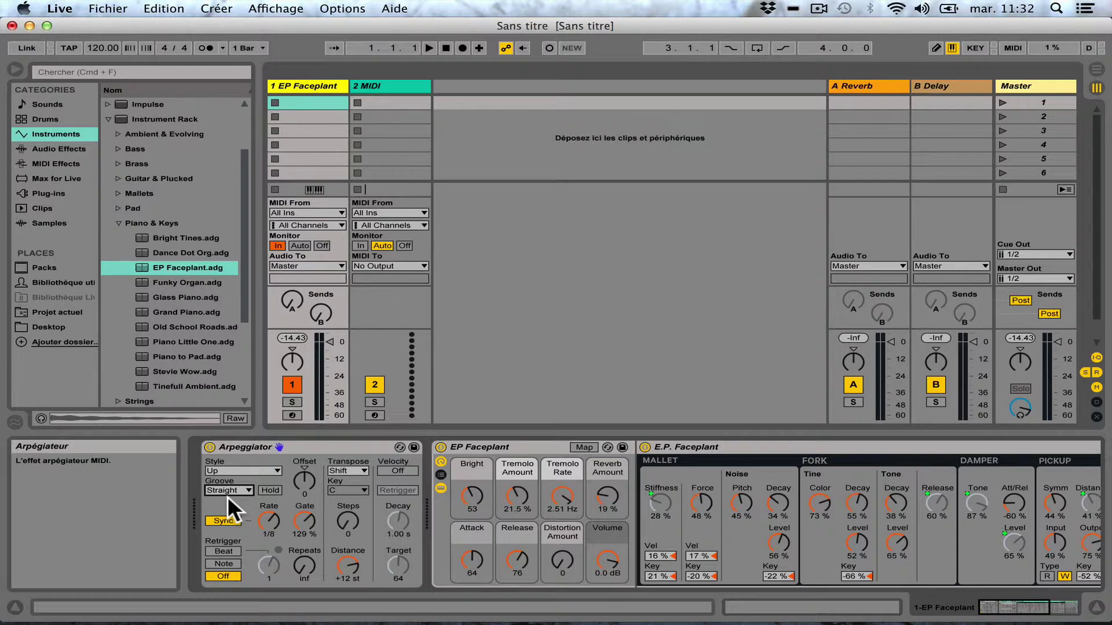
Try the Swing 8, Swing 16 and Swing 32 grooves on the Arpeggiator and return the groove to Straight
click(231, 488)
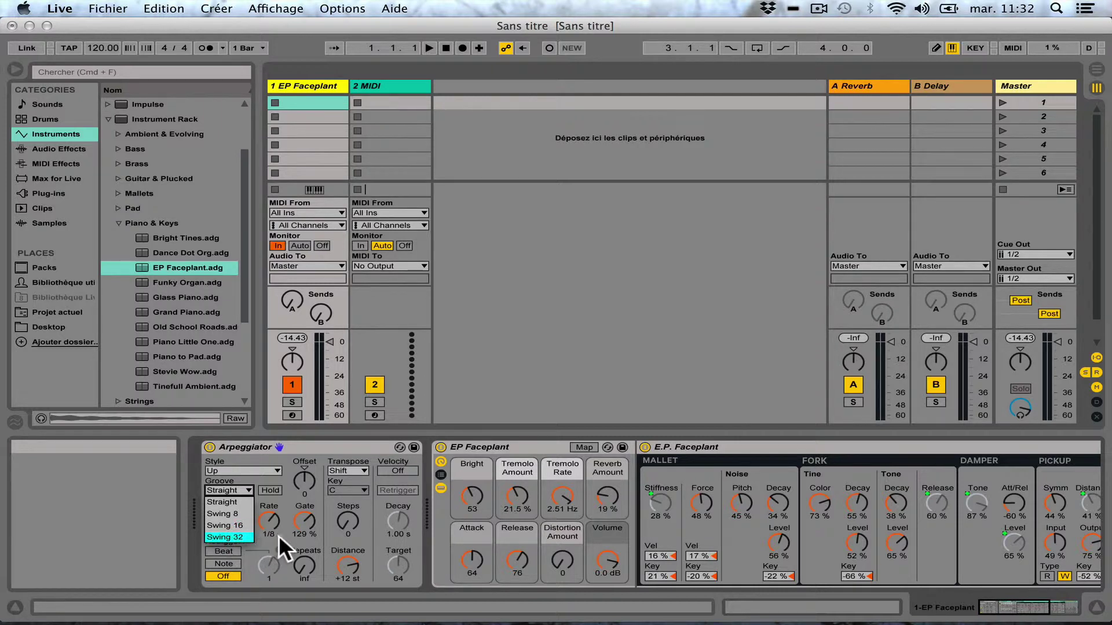
click(222, 513)
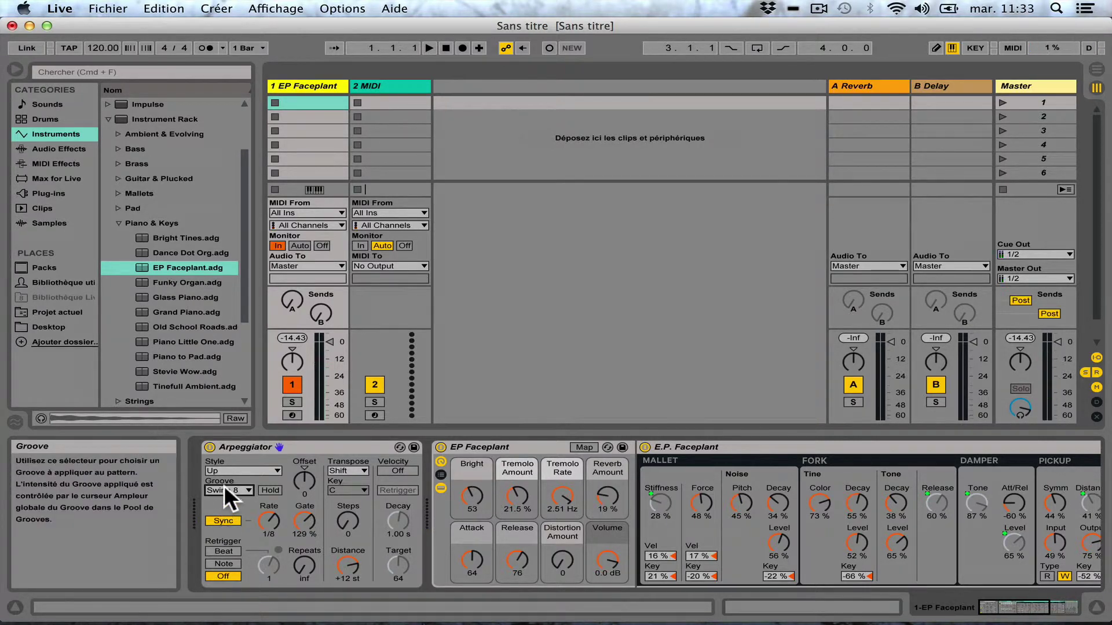
click(224, 488)
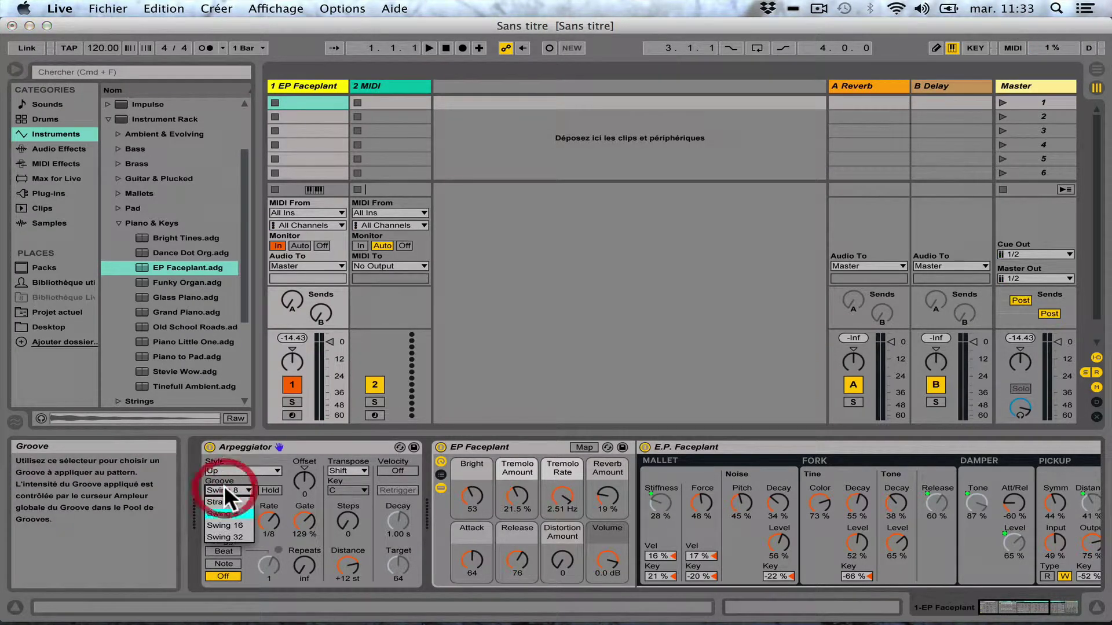
click(228, 523)
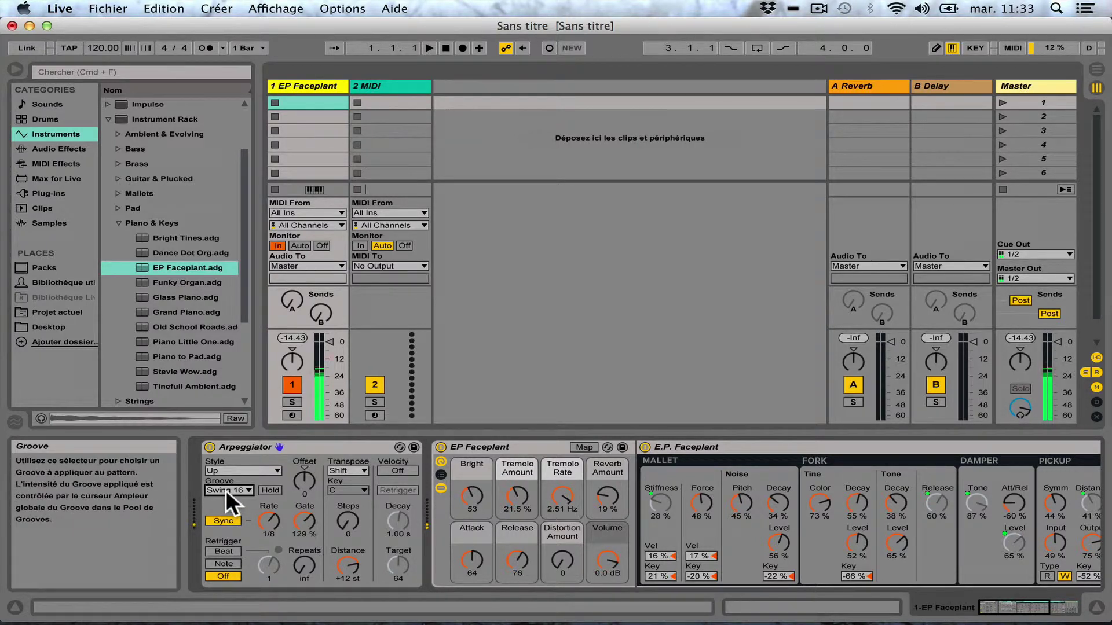
click(225, 490)
click(228, 533)
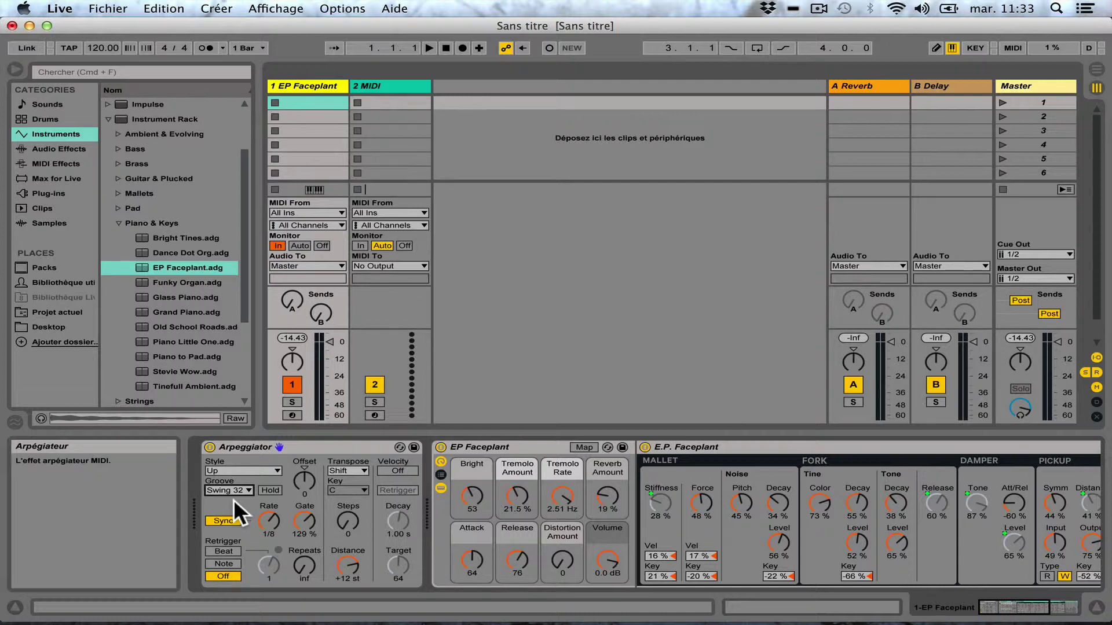
click(225, 490)
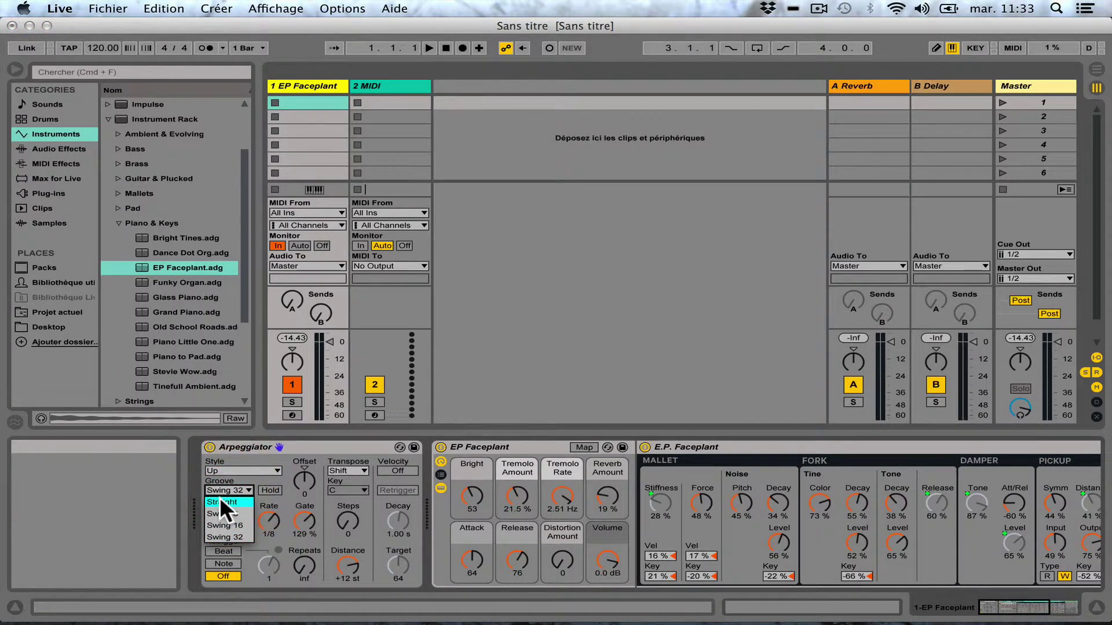
click(220, 501)
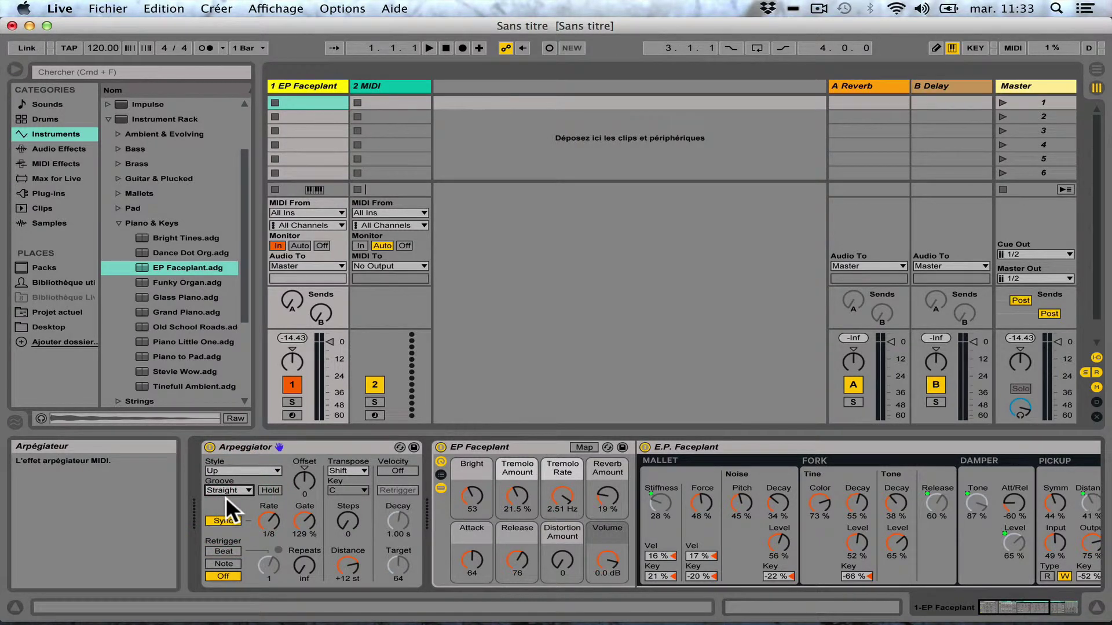
Try the Arpeggiator's Hold function by switching it on and off again
click(263, 488)
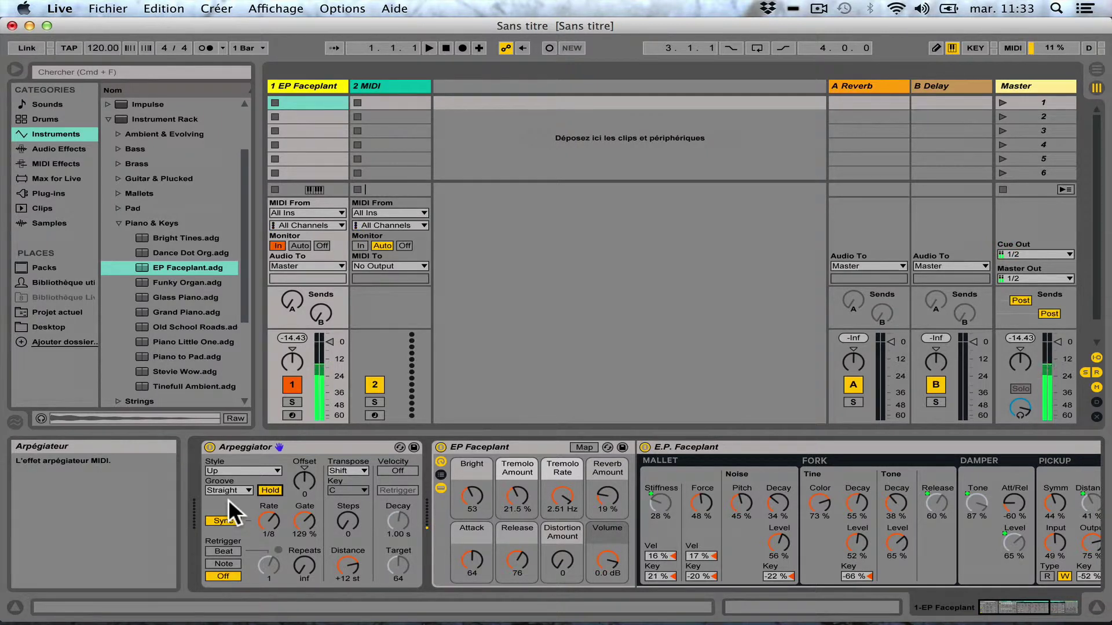
click(266, 490)
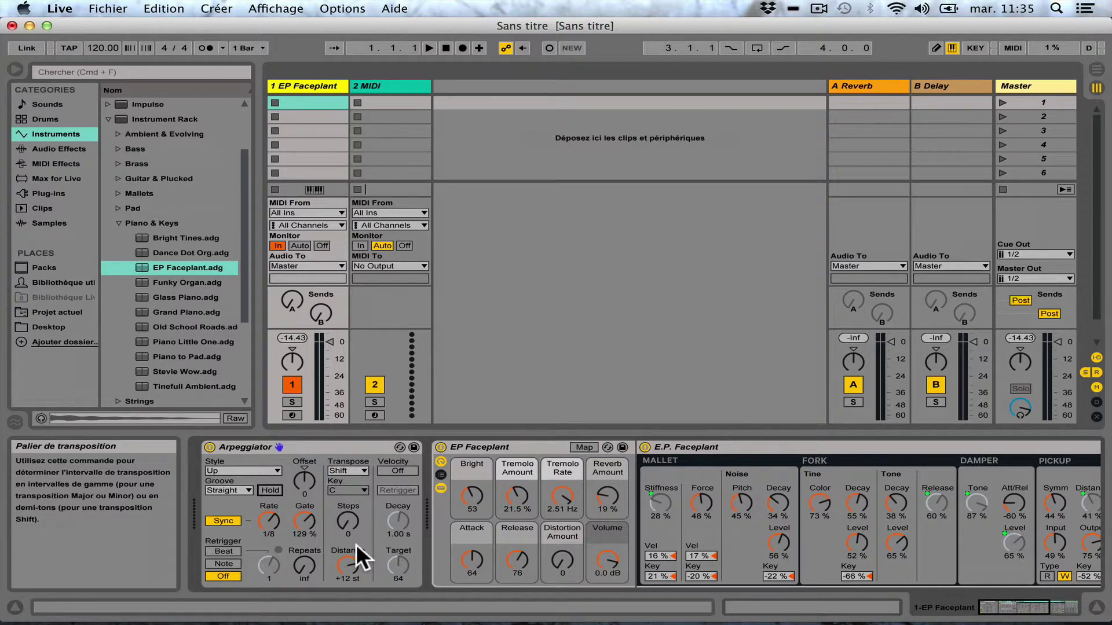
Set the Arpeggiator's Steps to 2 in Shift mode and try Distances of +1 st and +5 st, leaving +5 st
click(345, 514)
drag(345, 515, 345, 511)
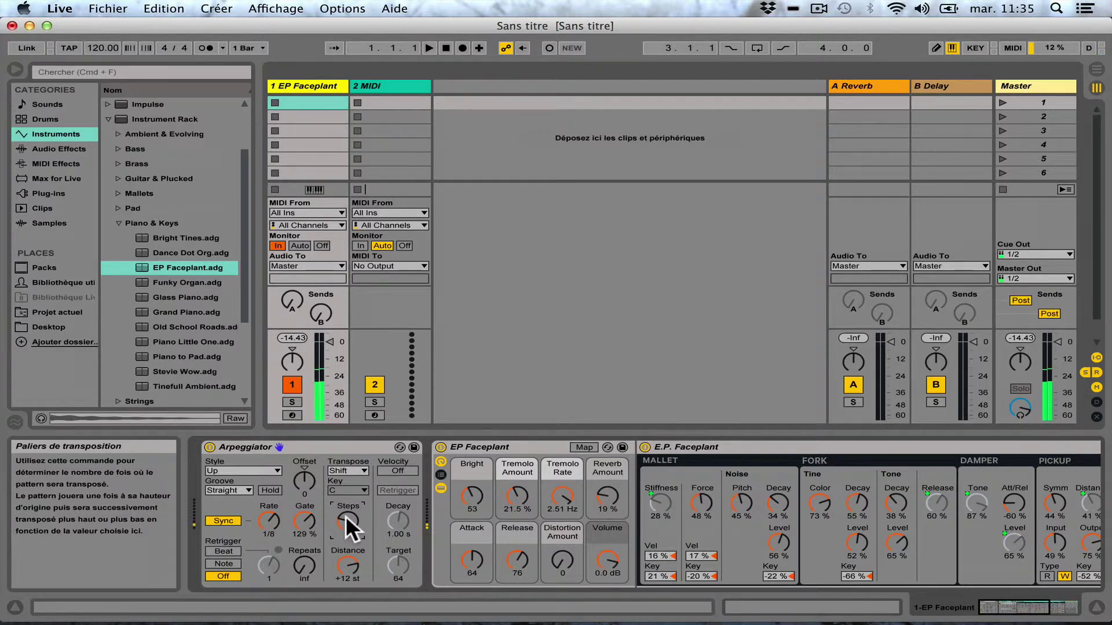
drag(345, 516, 345, 484)
drag(345, 515, 345, 561)
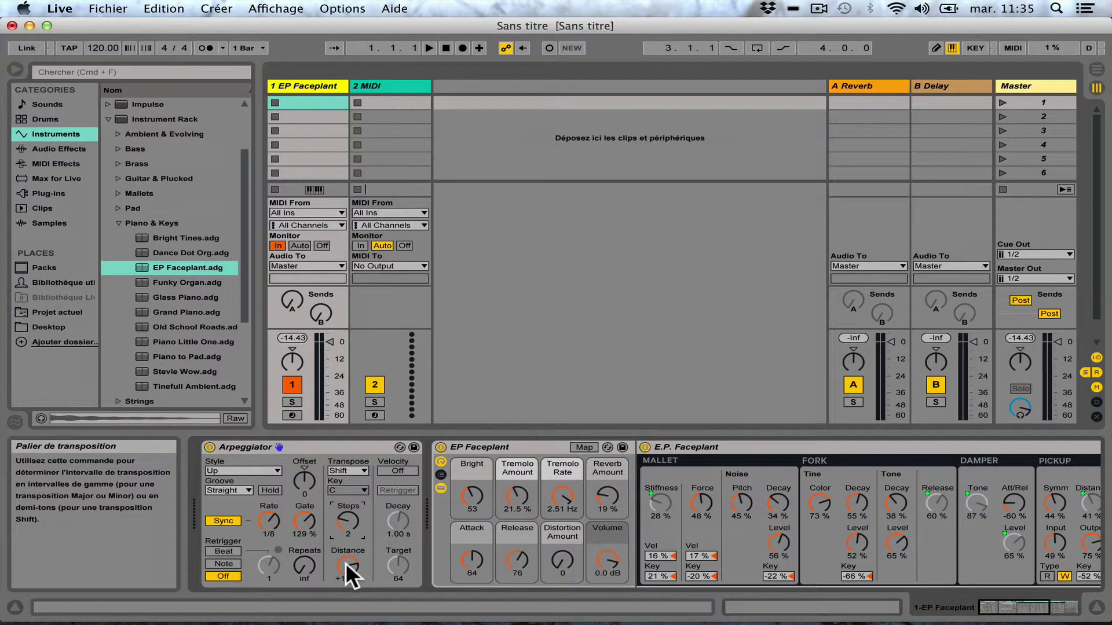
drag(345, 562, 345, 549)
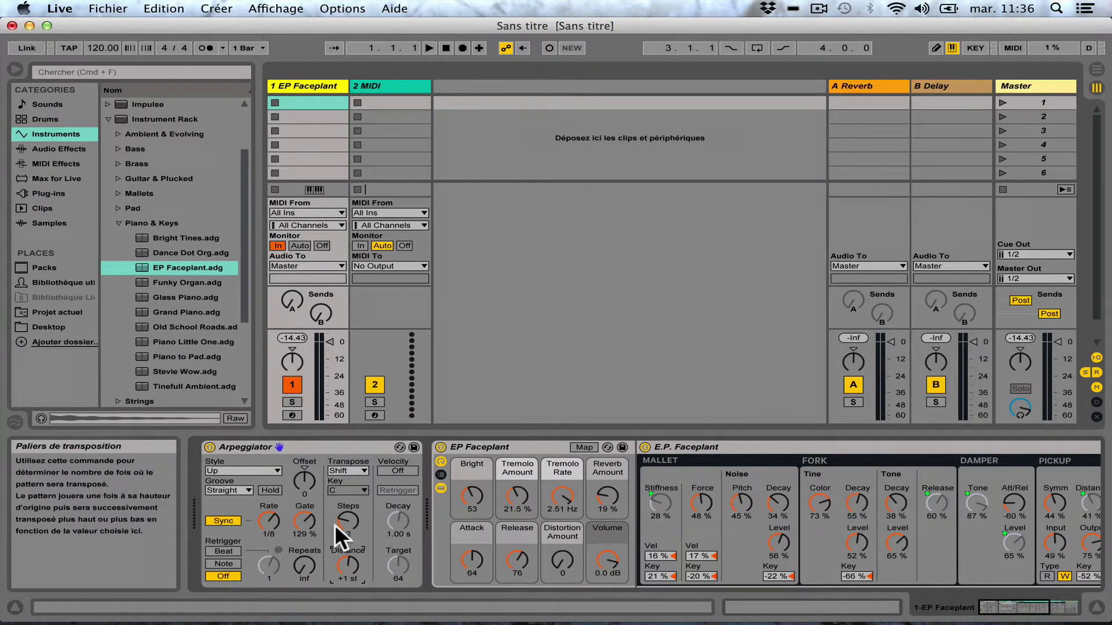
drag(356, 574, 357, 570)
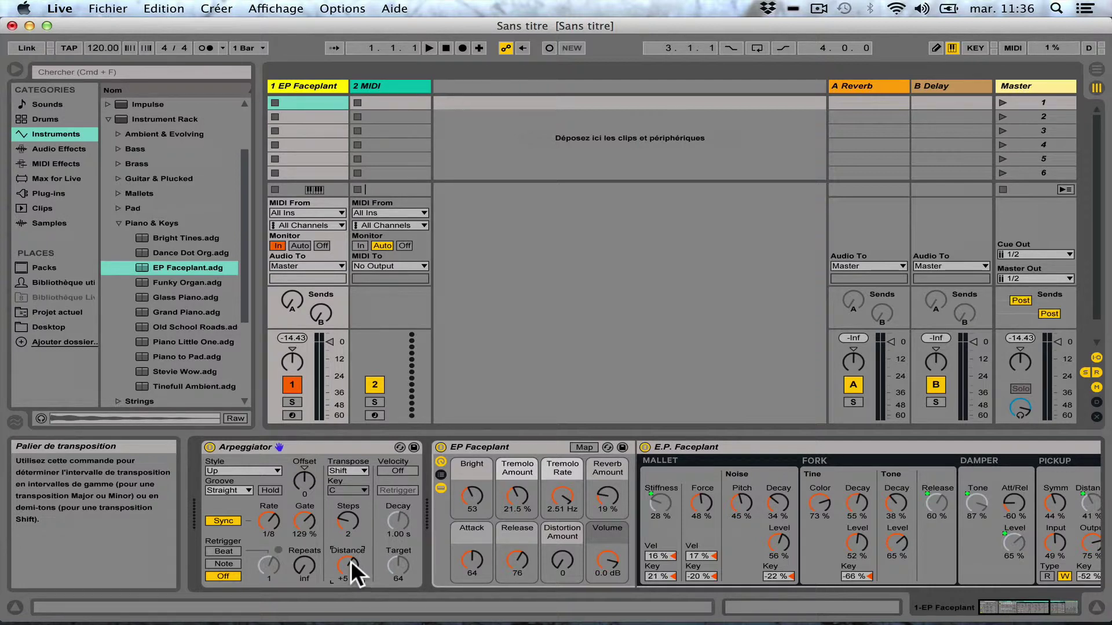
Switch the Arpeggiator's Transpose mode to Major and vary the Distance, leaving it at +2 st
click(345, 471)
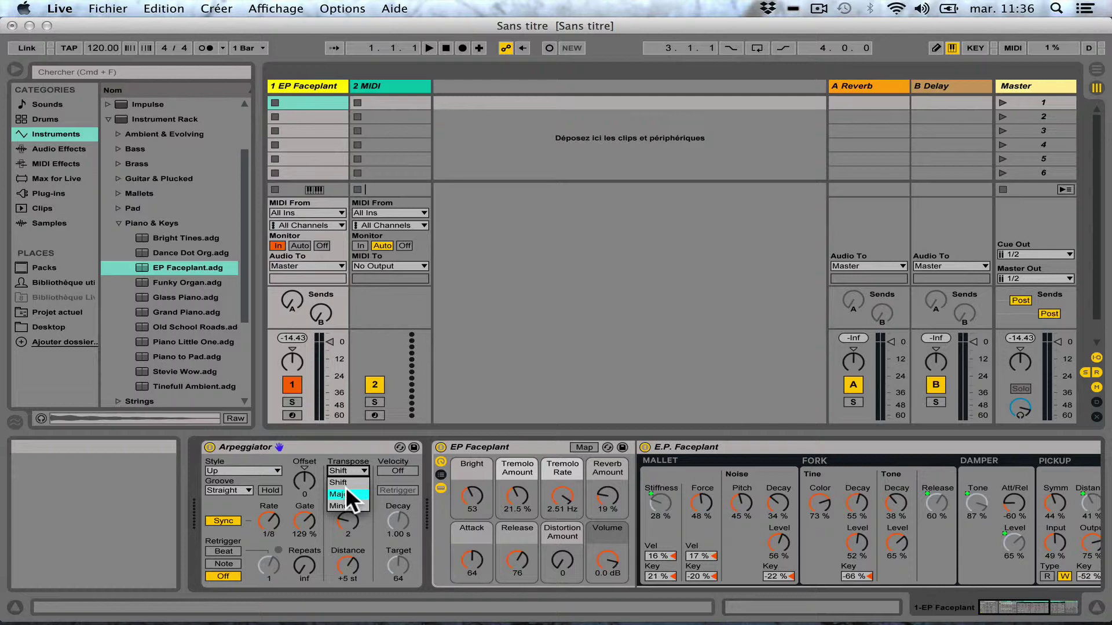
click(348, 494)
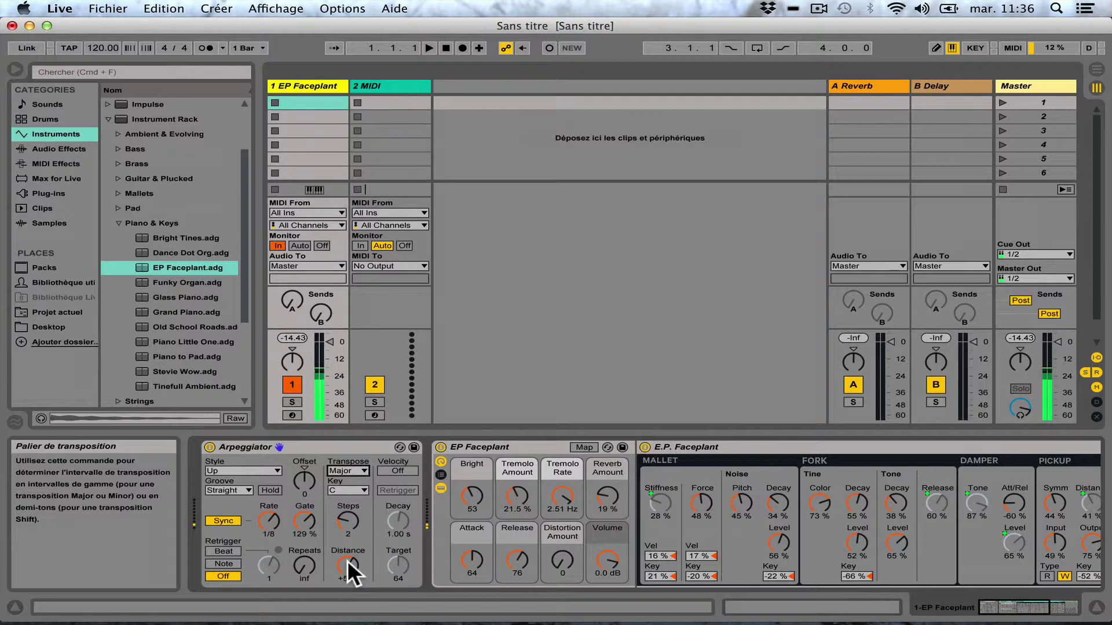
drag(346, 560, 346, 551)
drag(349, 560, 348, 584)
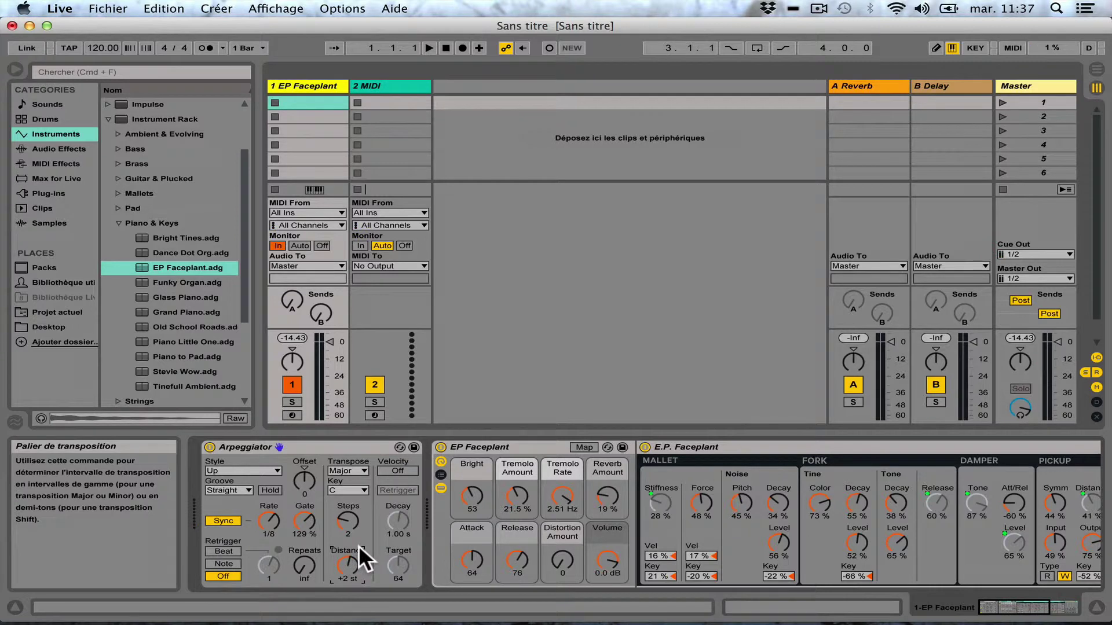
Compare the Minor and Major Transpose modes of the Arpeggiator, leaving it on Minor
click(344, 471)
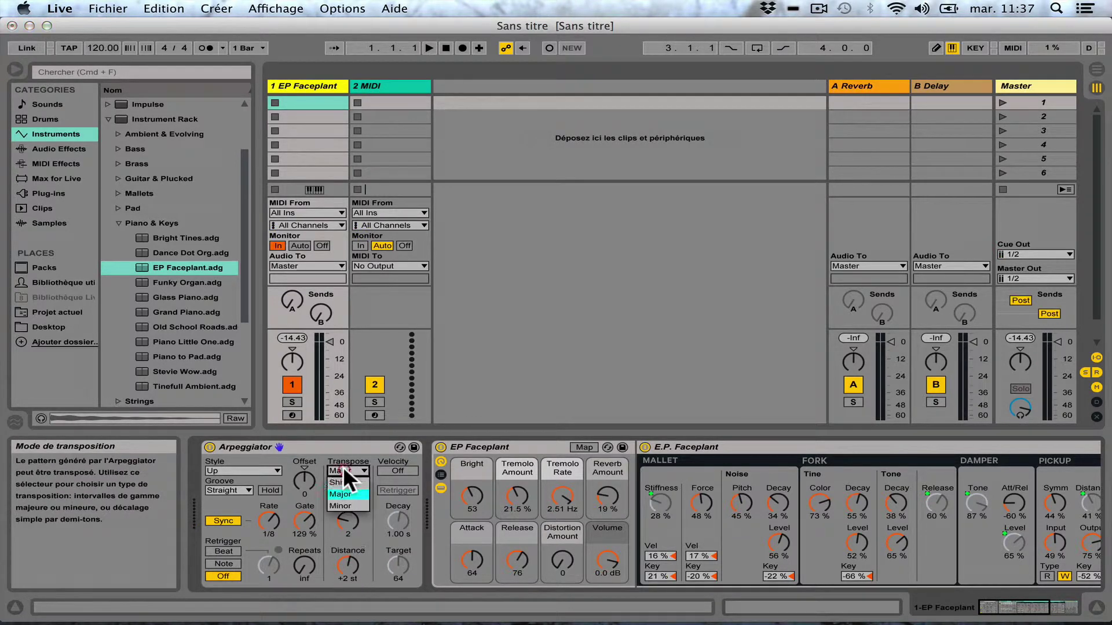
click(351, 500)
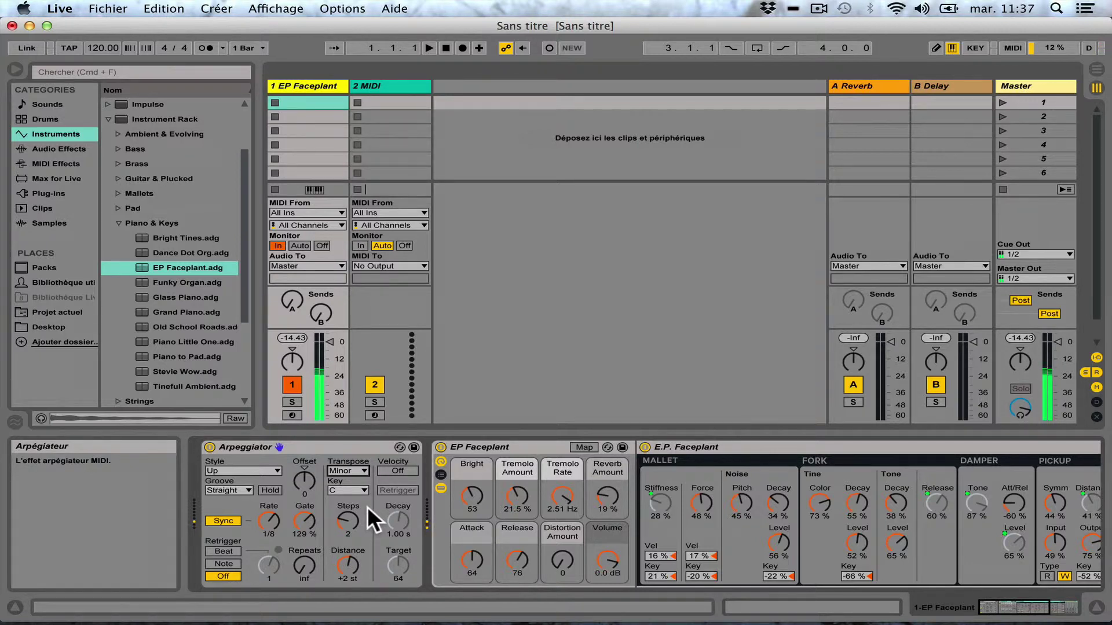
click(343, 471)
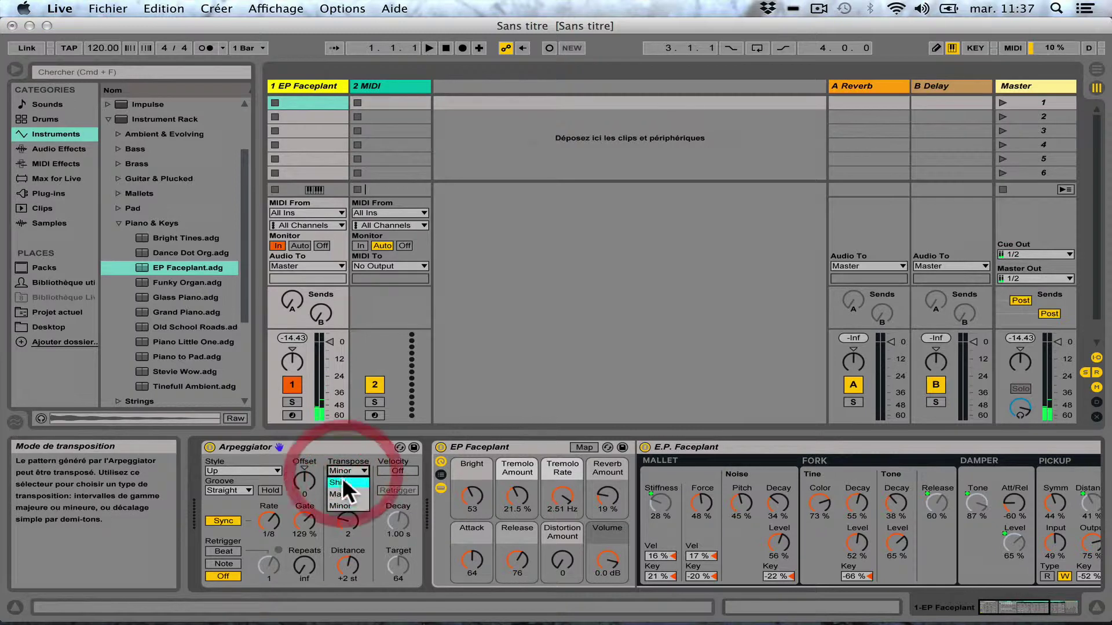
click(343, 492)
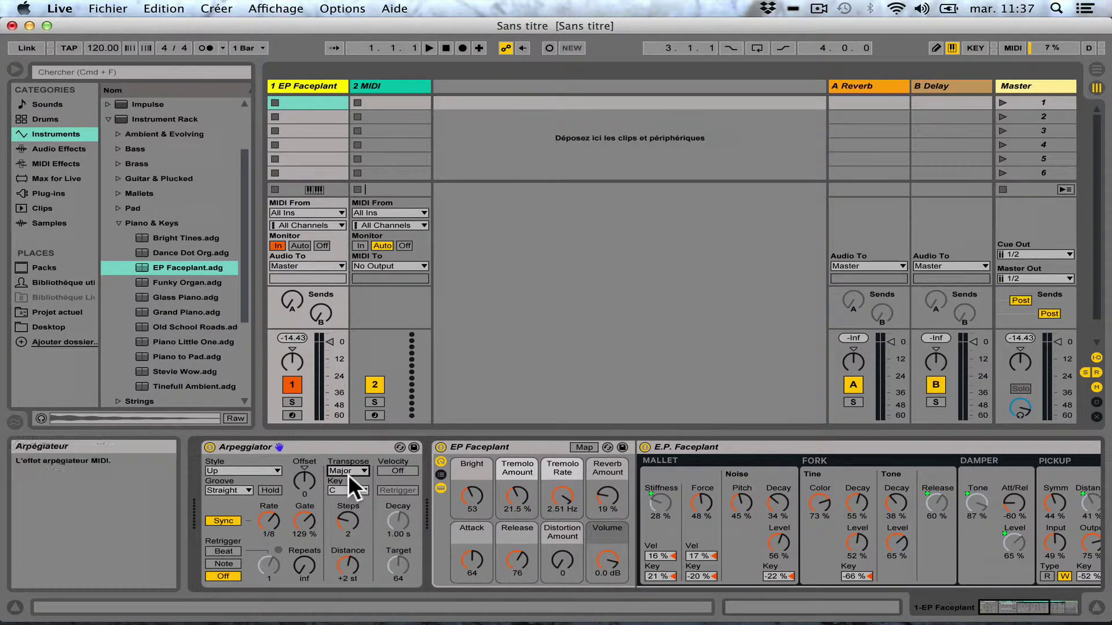
click(349, 472)
click(341, 506)
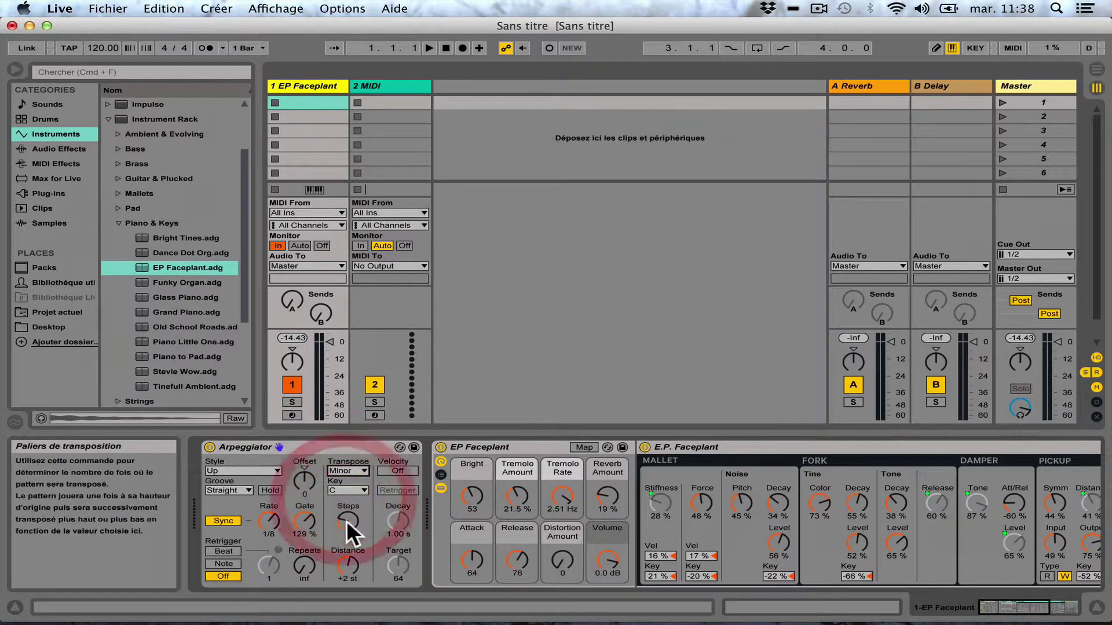
Set the Arpeggiator's Steps to 5 and Distance to +4 st, and try changing the Rate
drag(348, 521, 348, 532)
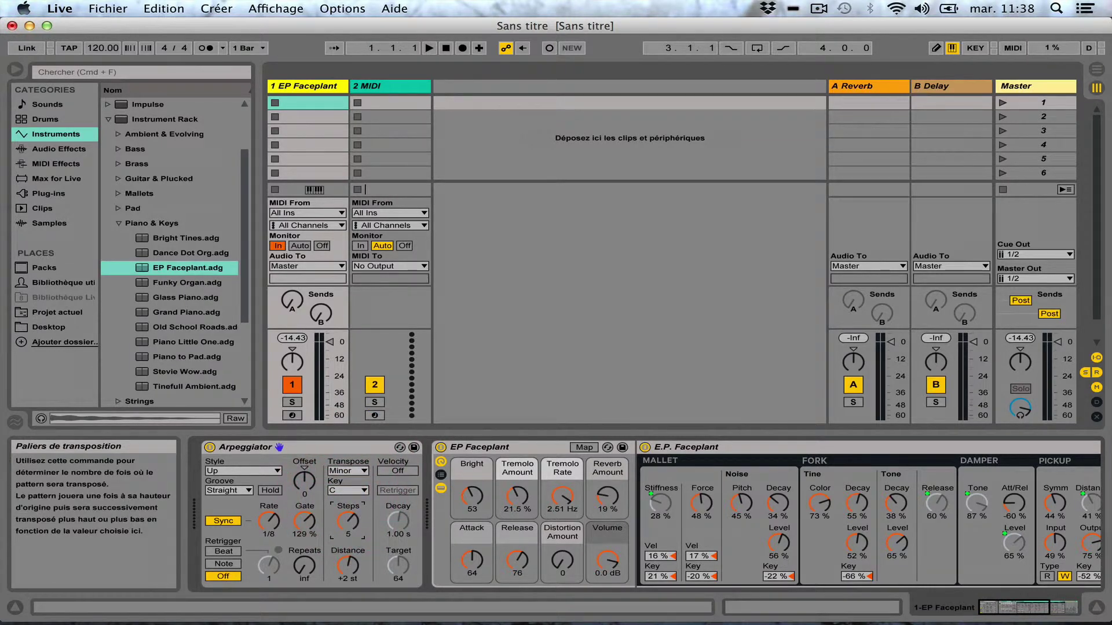
click(345, 564)
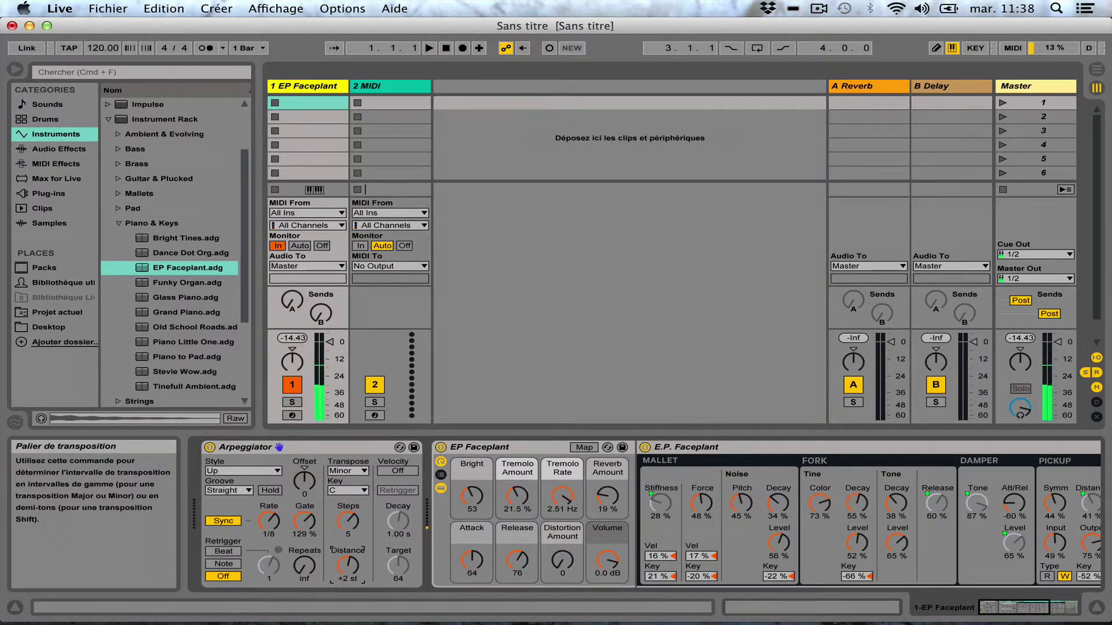
drag(345, 564, 346, 565)
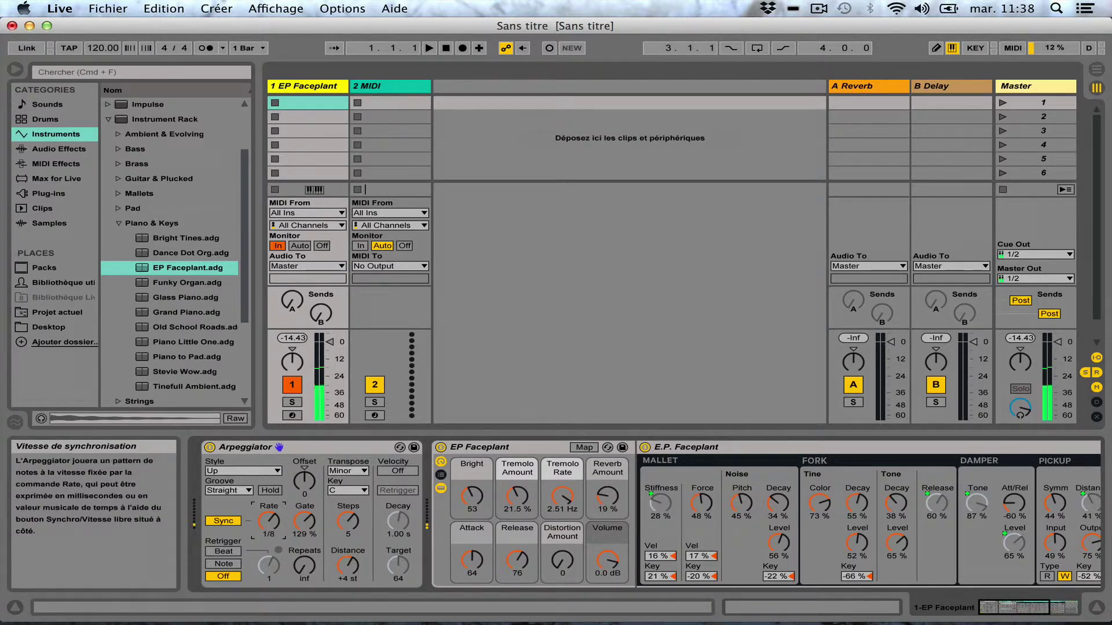
drag(268, 521, 268, 513)
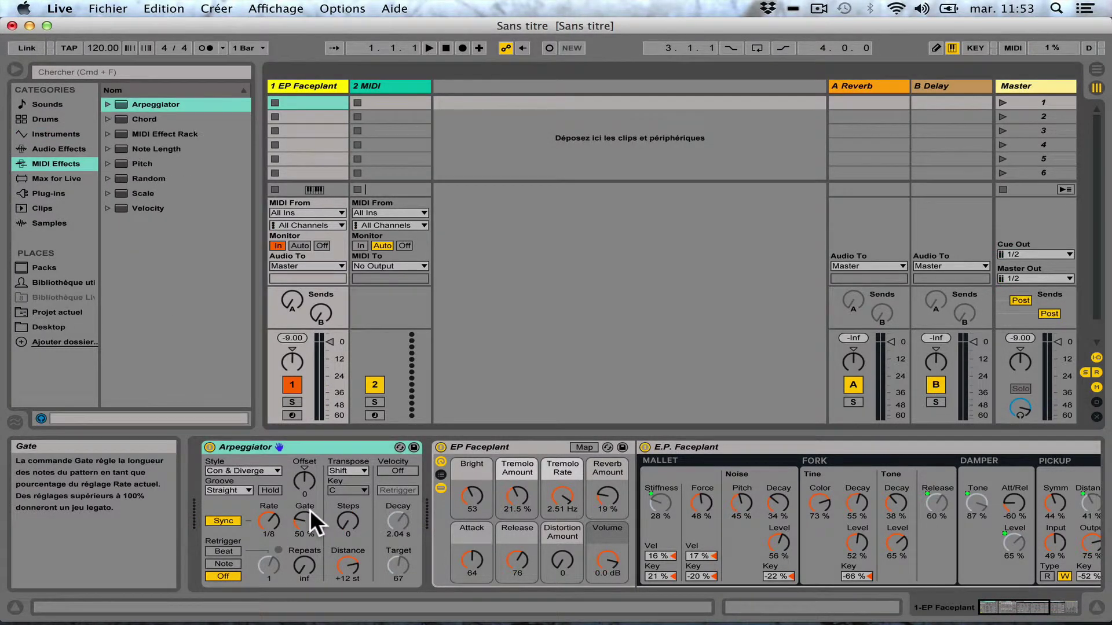
Turn on the Arpeggiator's Velocity function, set its Target to 0 and shorten the Decay to about 275 ms
click(392, 470)
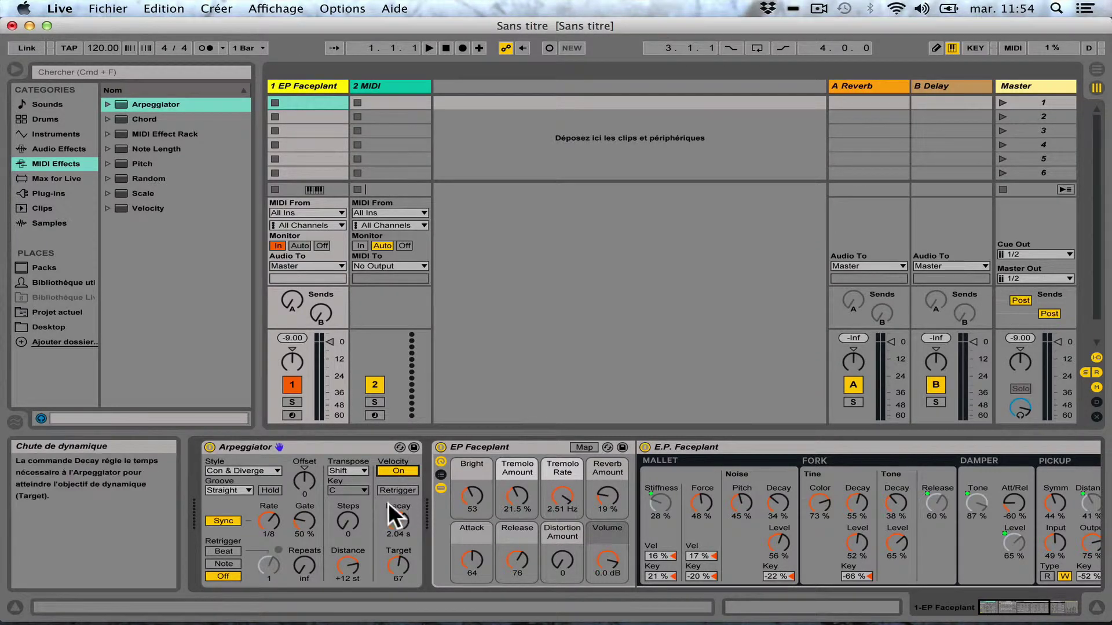
click(395, 560)
drag(398, 565, 398, 597)
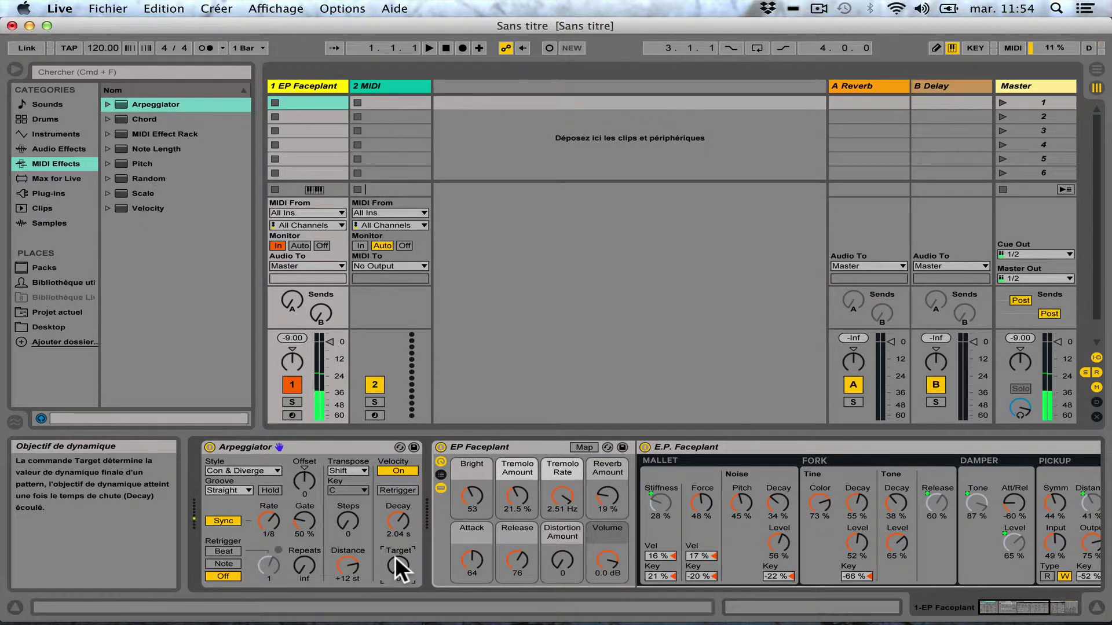
drag(400, 513, 402, 544)
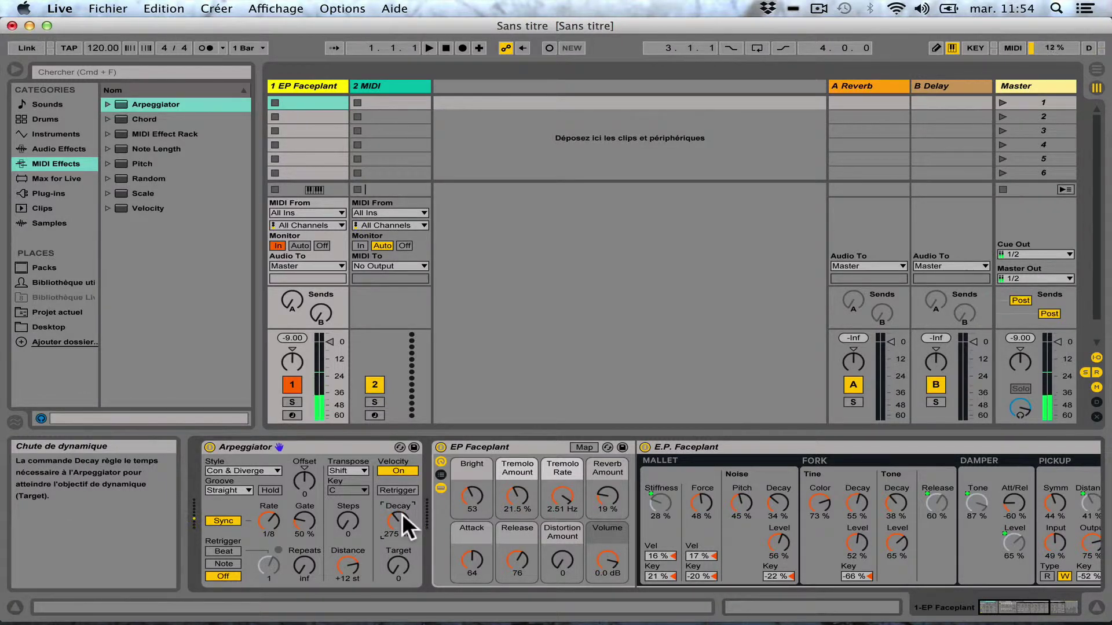
Lengthen the velocity Decay to 3.54 s and try a Target of 122, lowering it to 75
drag(399, 520, 398, 483)
drag(397, 565, 397, 515)
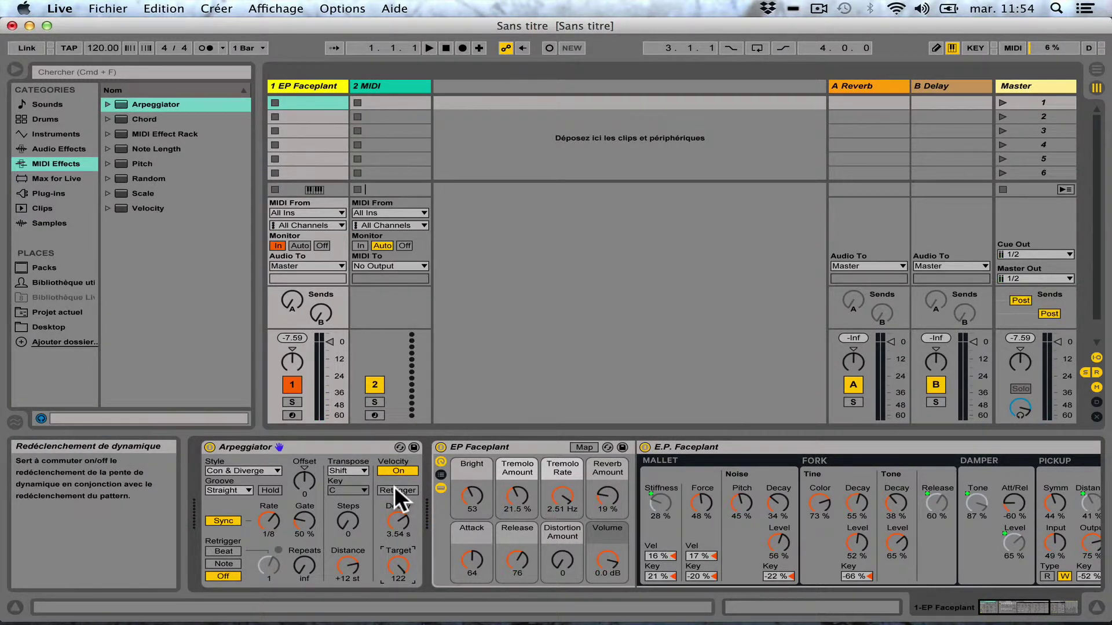
drag(402, 564, 402, 602)
Enable the velocity Retrigger and set the pattern's Retrigger to Beat with an interval of 2
click(224, 550)
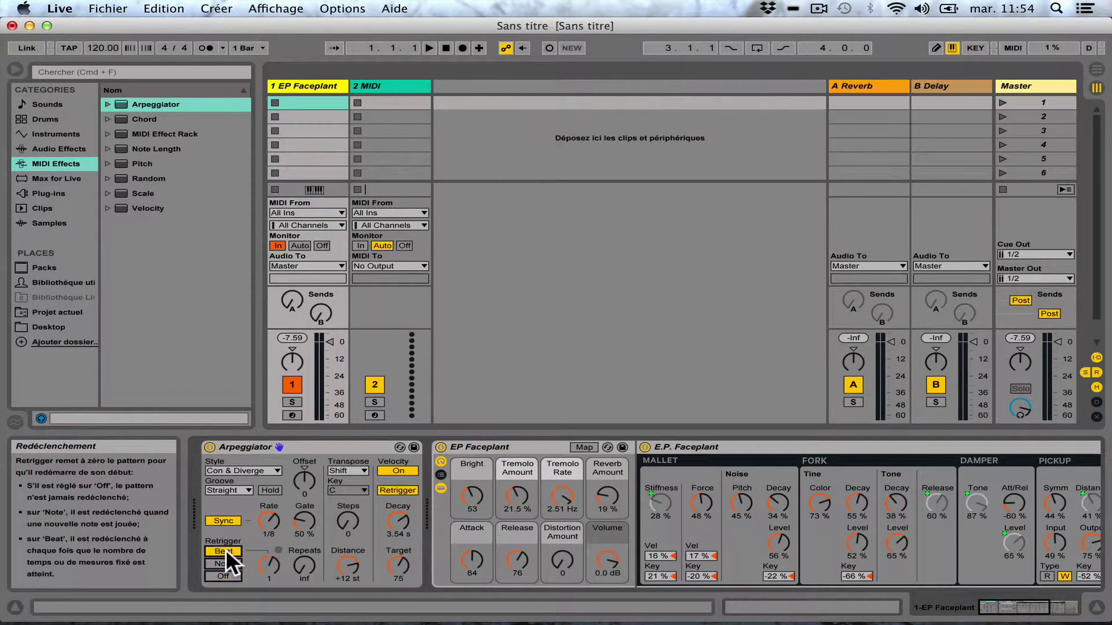
click(269, 557)
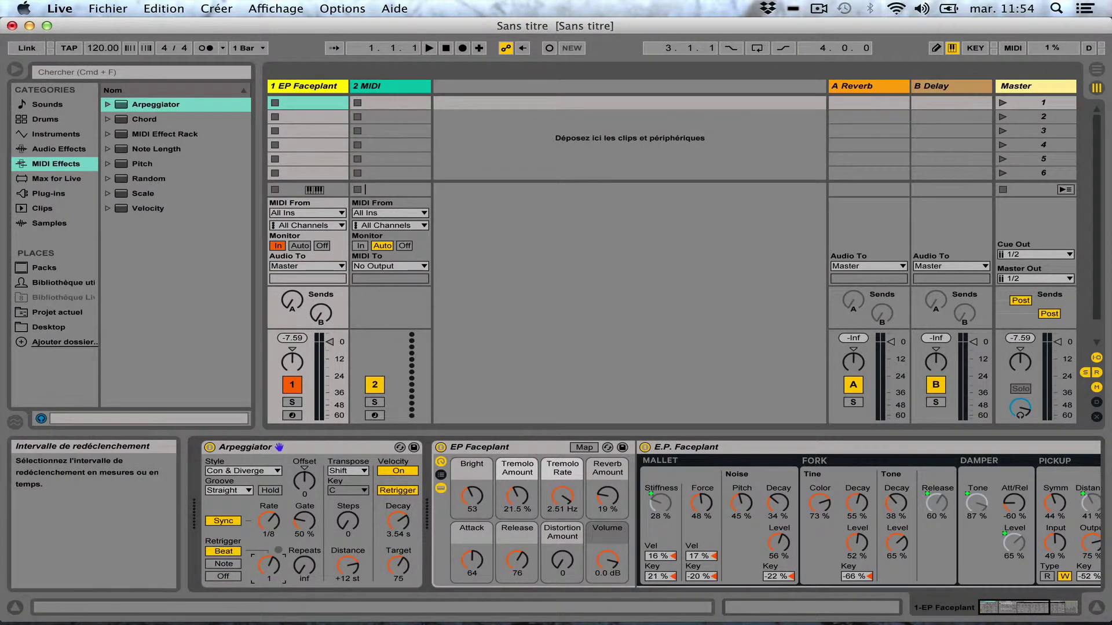
drag(269, 565, 269, 549)
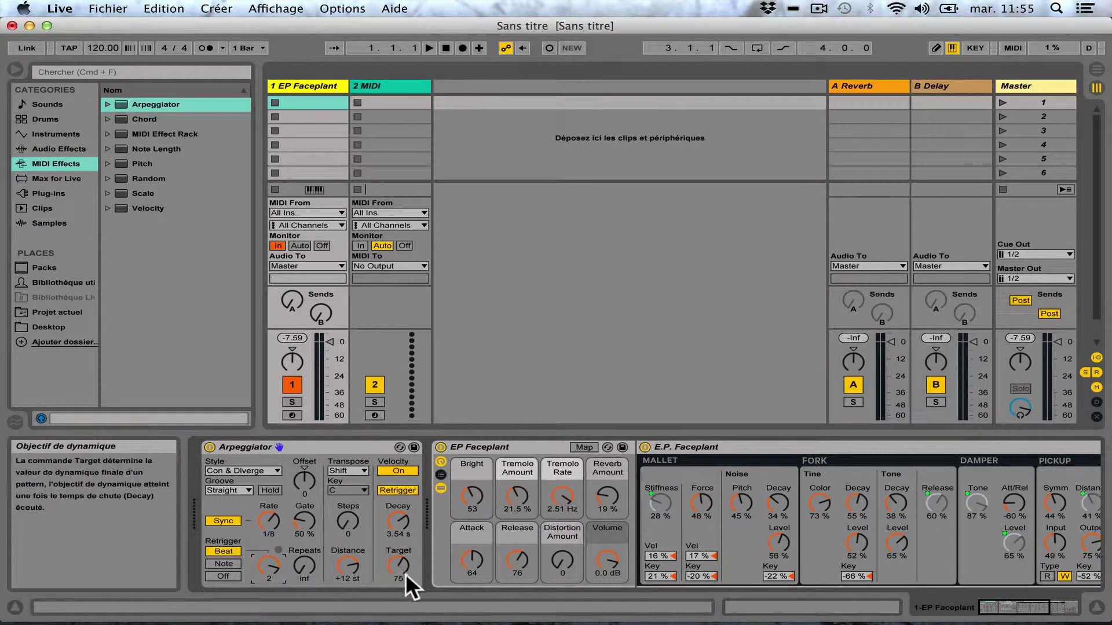
Lower and raise the velocity Target, leaving it at 0, and try the Arpeggiator's Repeats setting
drag(401, 564, 400, 610)
drag(400, 610, 401, 561)
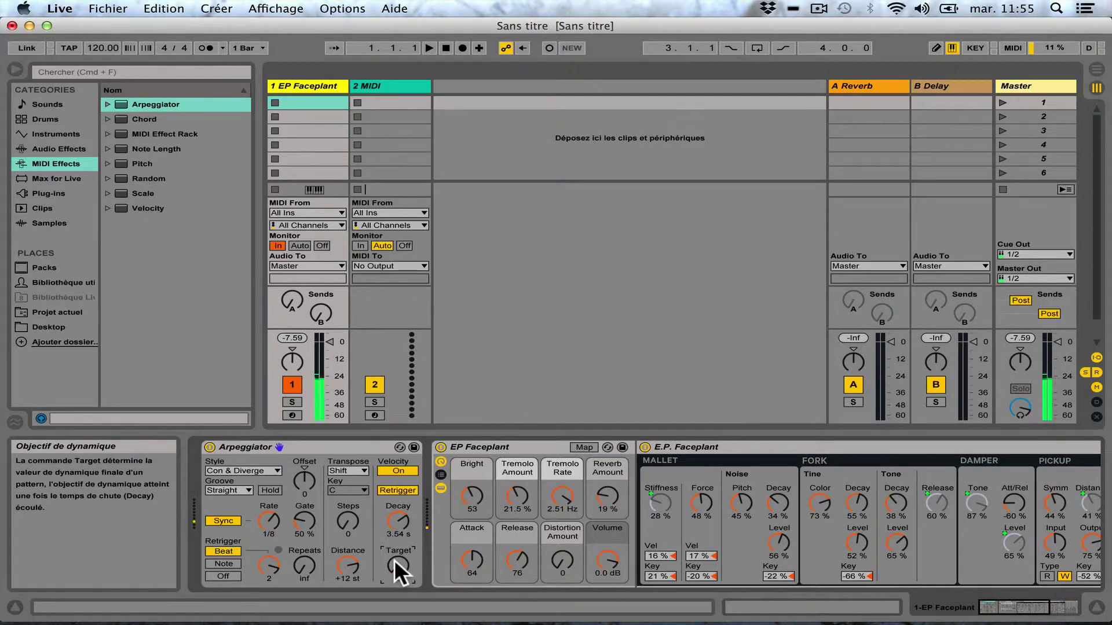
drag(394, 559, 393, 564)
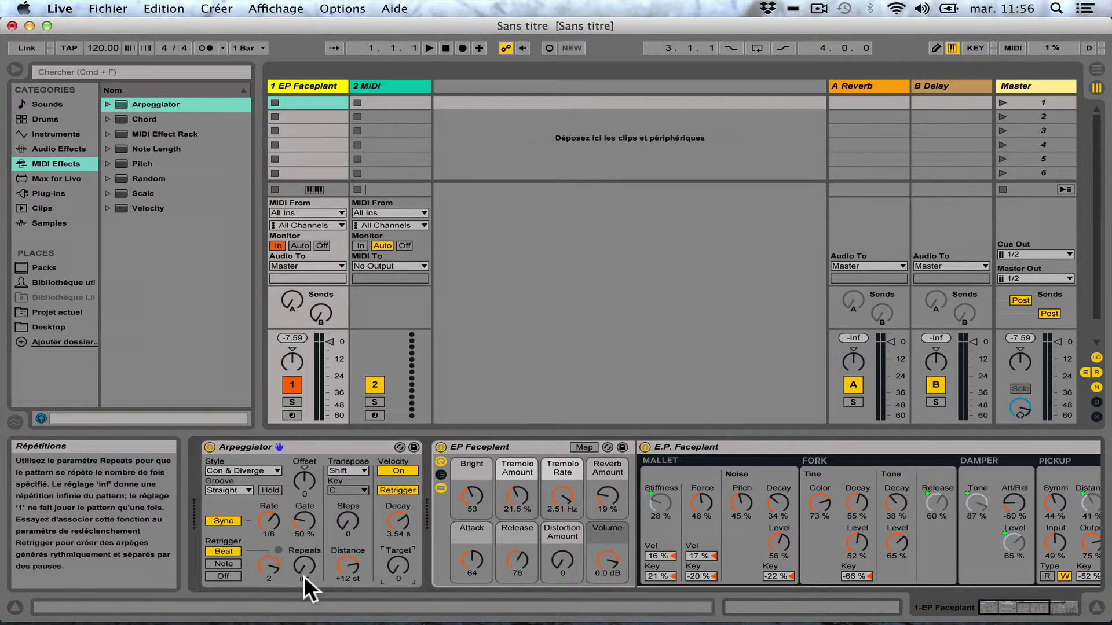
mouse_move(302, 556)
mouse_down()
mouse_move(301, 585)
mouse_move(305, 570)
mouse_up()
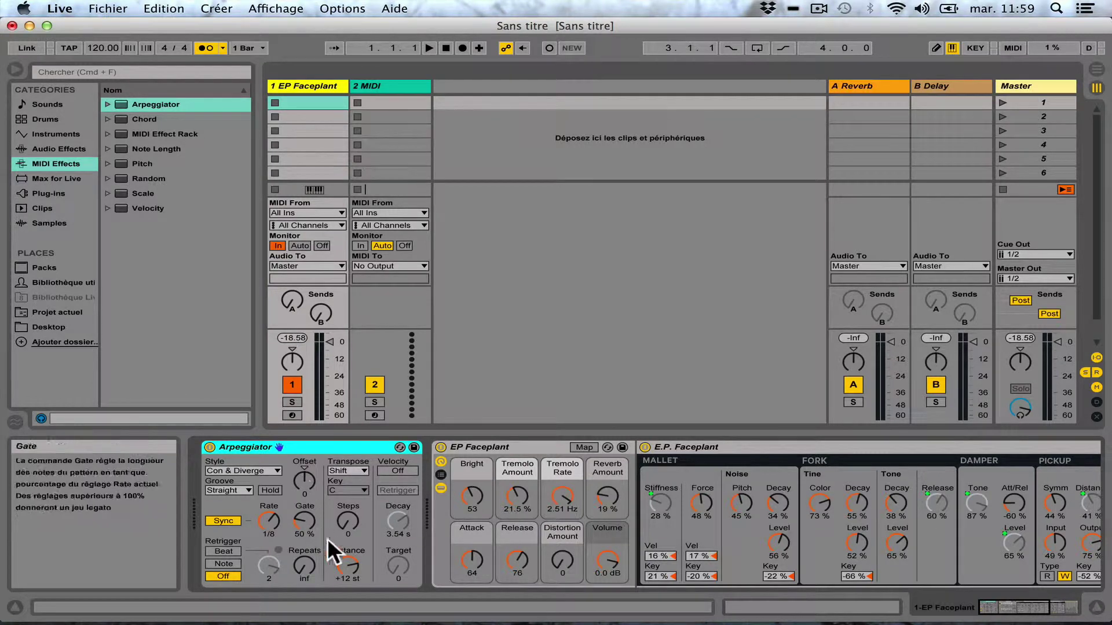
Set the Arpeggiator to 4 Steps, +5 st Distance and Minor transposition, and switch the EP Faceplant track's monitoring to Auto
drag(346, 566, 346, 581)
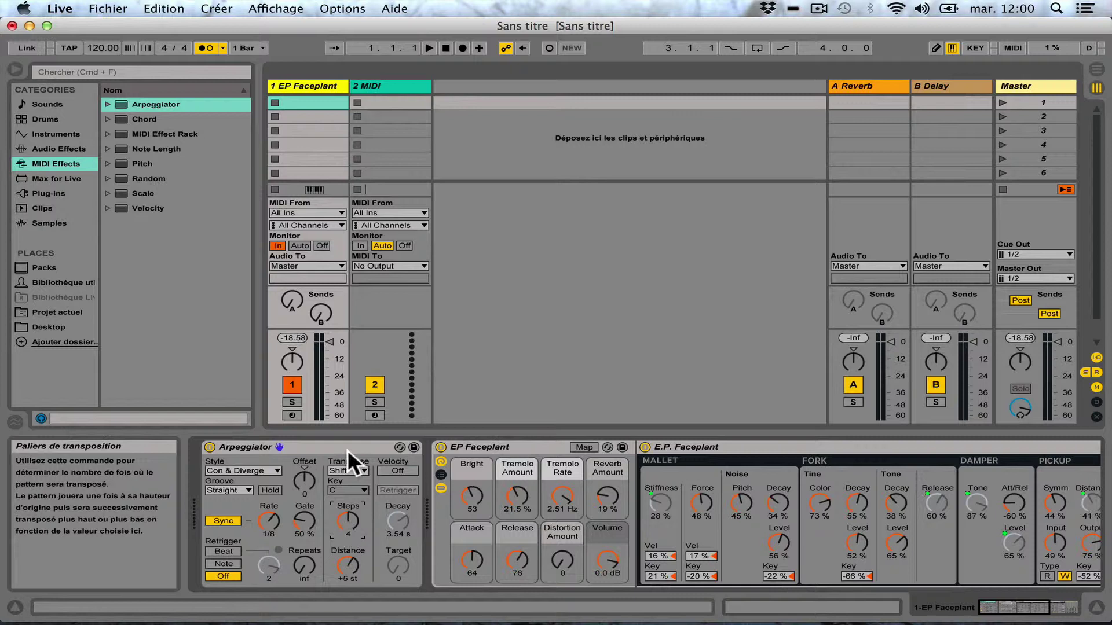
click(299, 246)
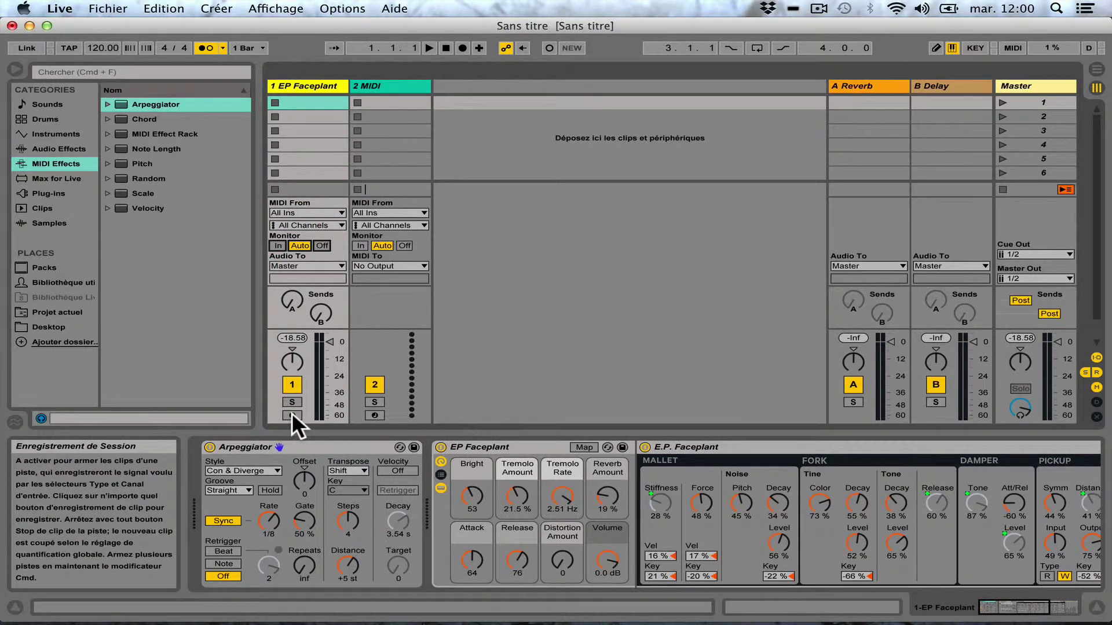
click(336, 469)
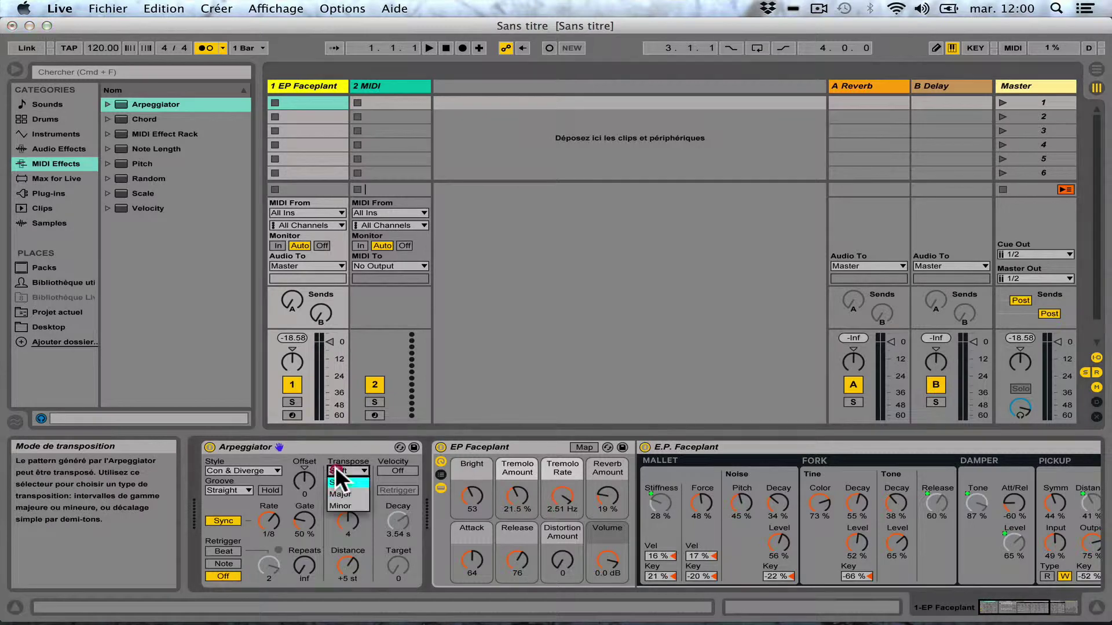
click(339, 503)
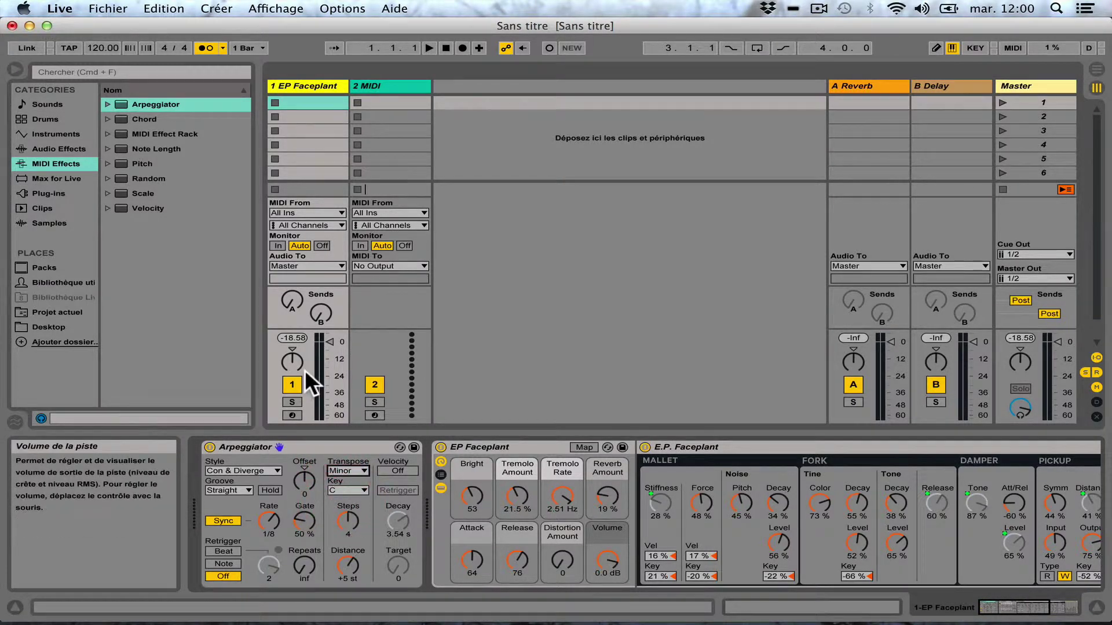
Arm the EP Faceplant track and record a clip in its first slot while adjusting the Arpeggiator's Distance, stopping playback at the end
click(285, 415)
click(272, 101)
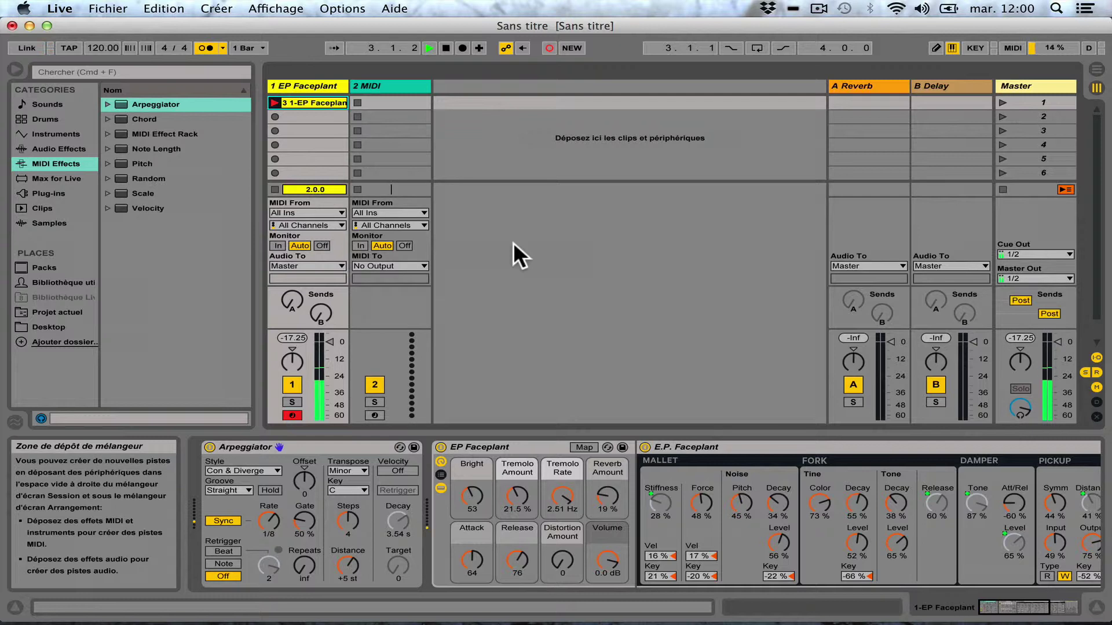
drag(350, 562, 349, 569)
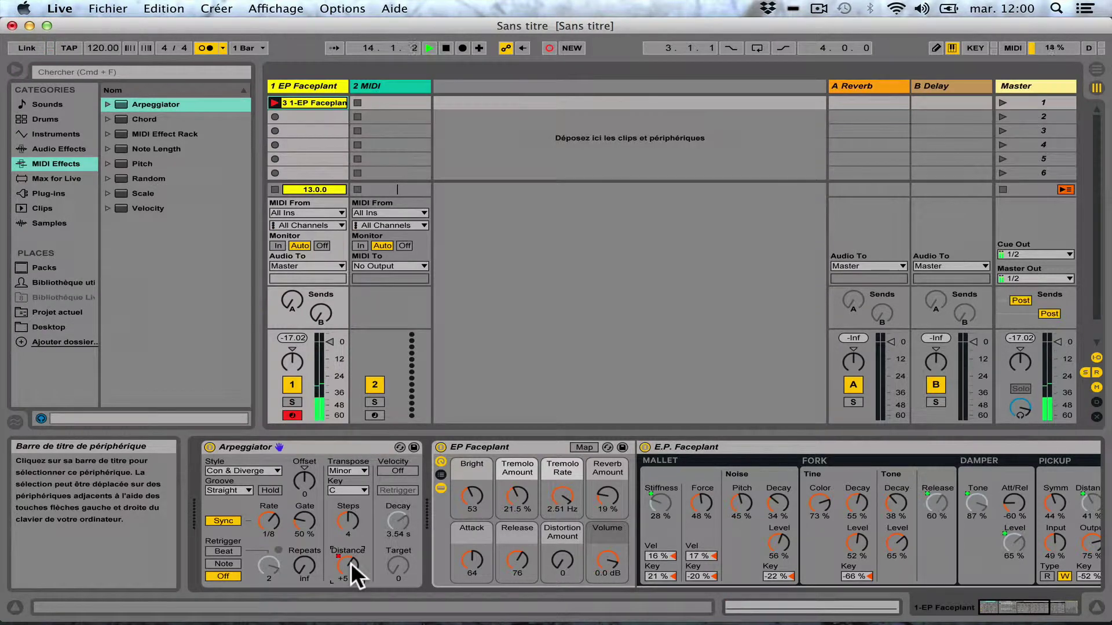
click(445, 48)
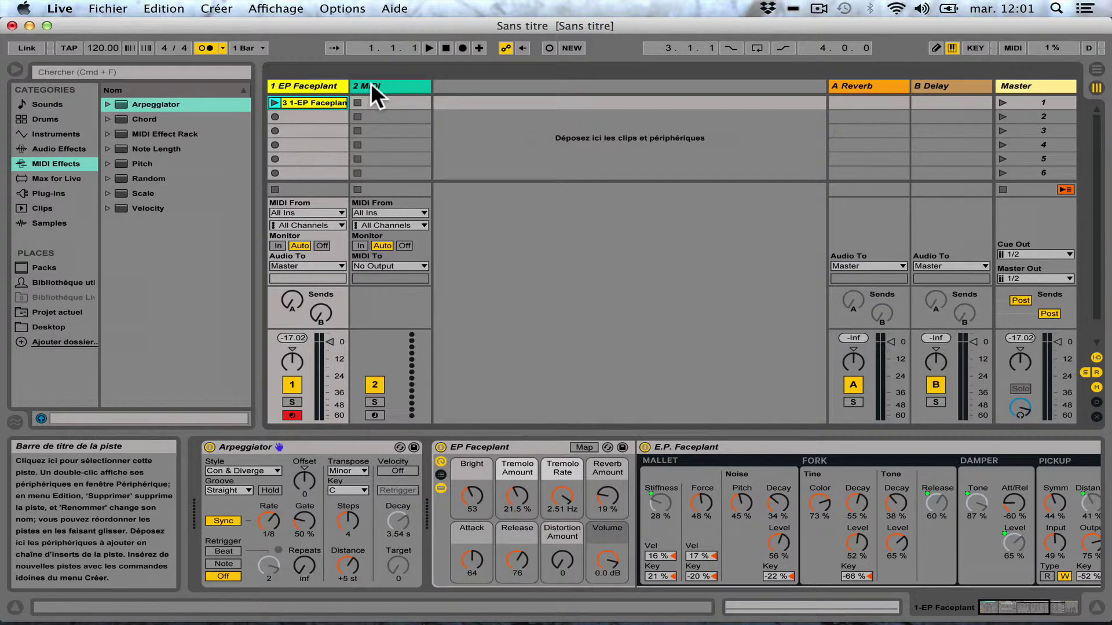
Insert a new audio track directly after the EP Faceplant track
key(super)
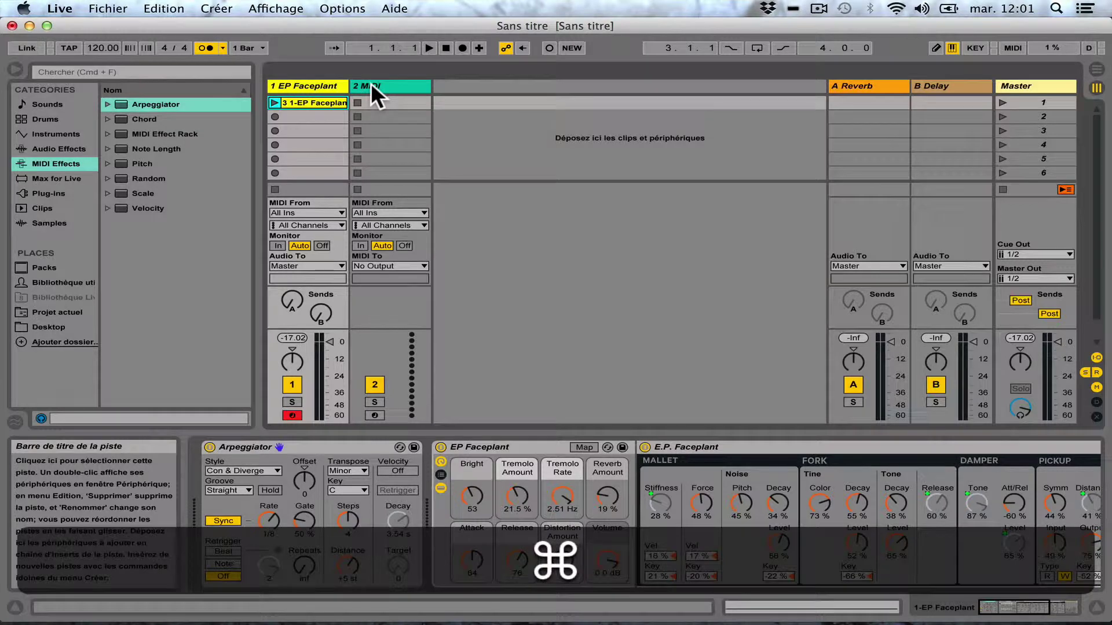
key(super+t)
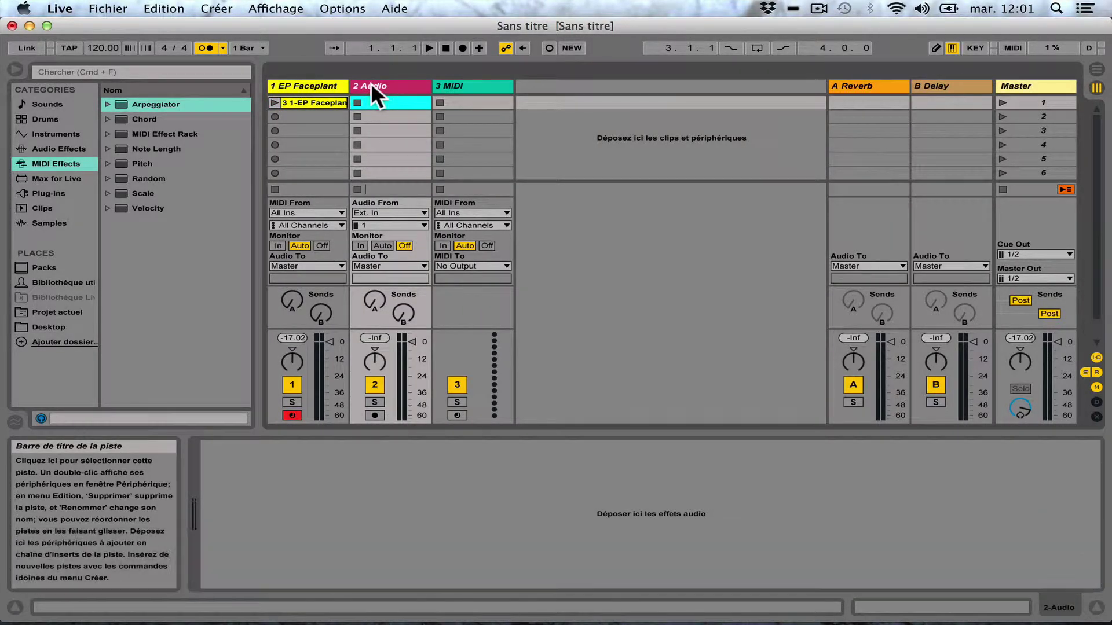
Rename the new audio track as PIANO
click(371, 82)
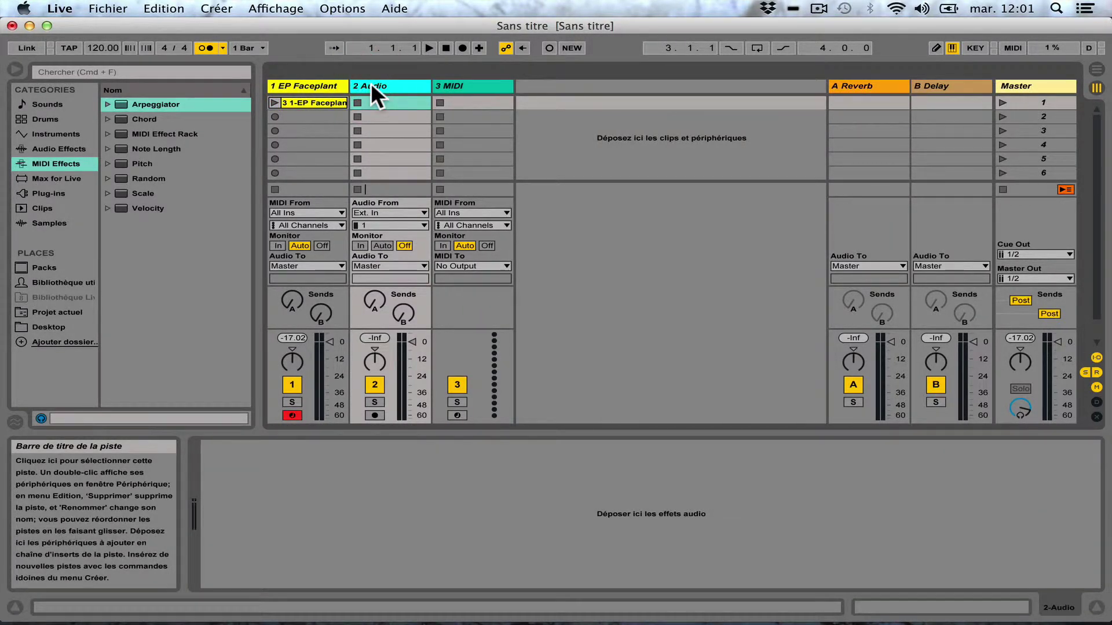
key(super)
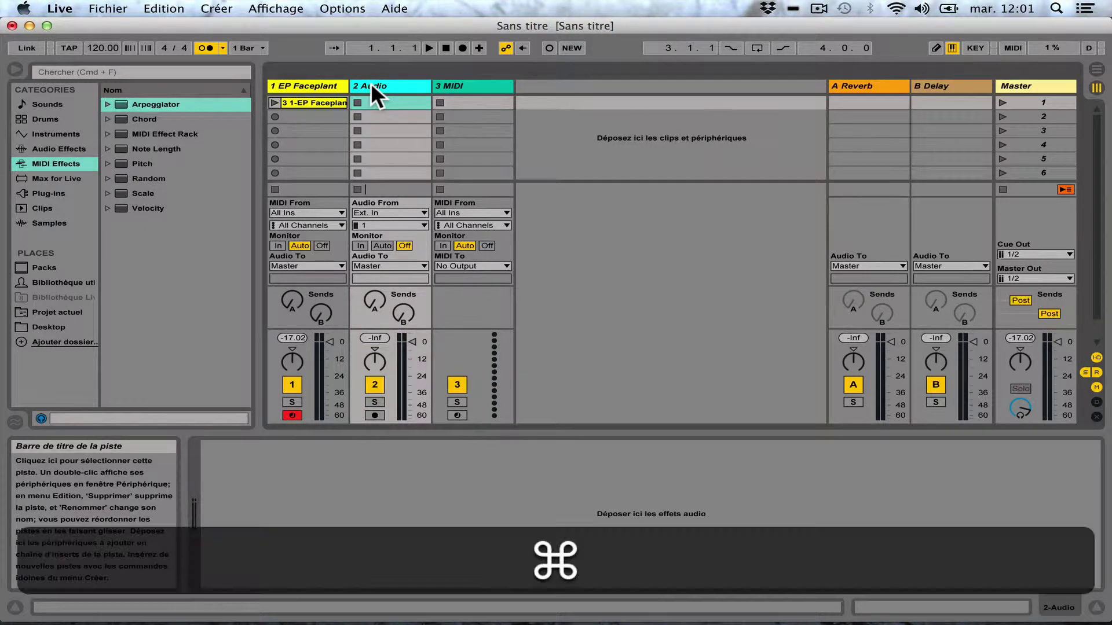
key(super+r)
text(PIANO)
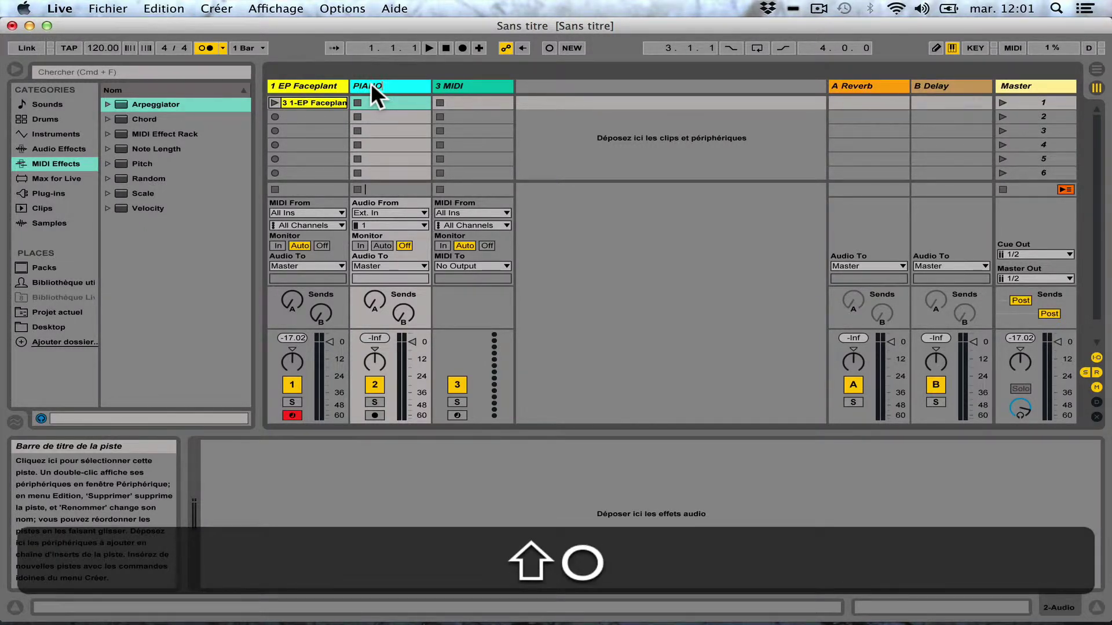
key(Return)
click(381, 81)
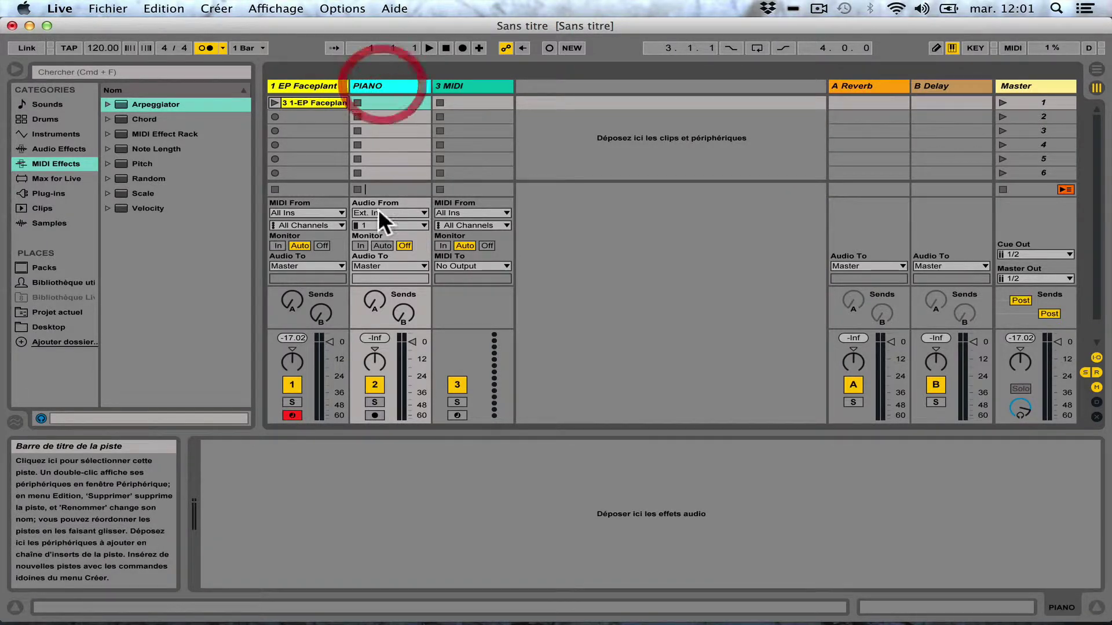
Disarm the EP Faceplant track and set the PIANO track's audio input to 1-EP Faceplant with monitoring on Auto
click(293, 415)
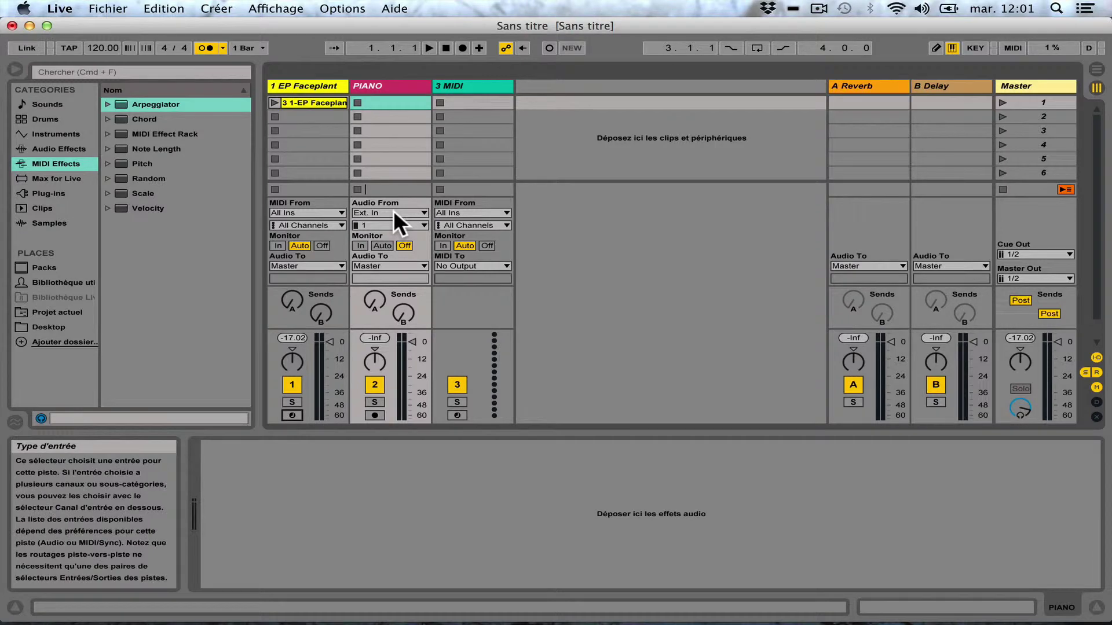
click(288, 81)
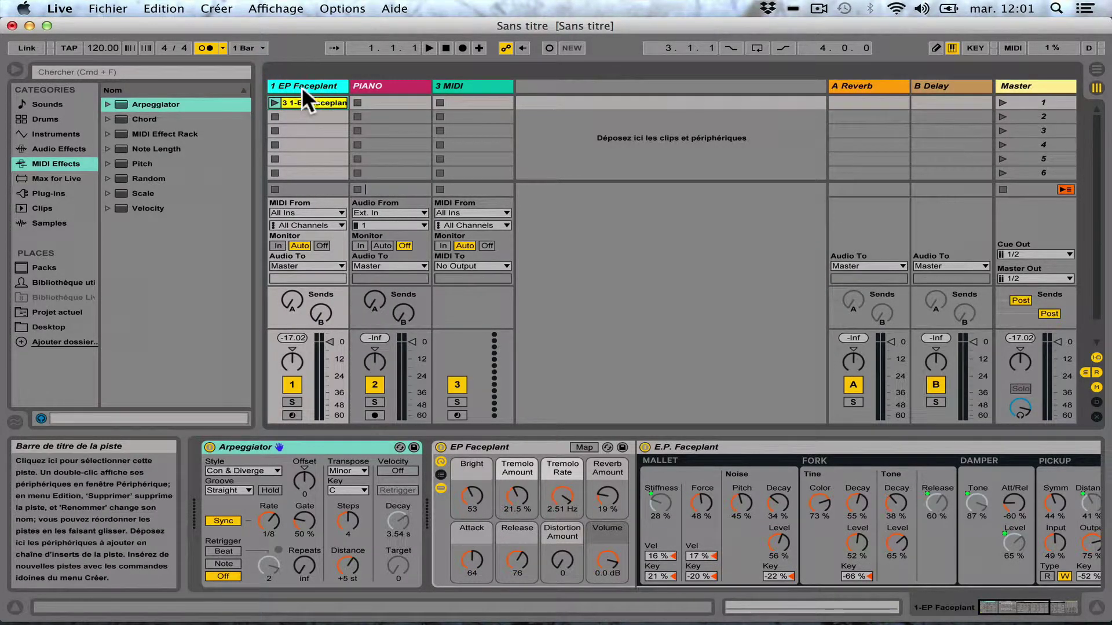
click(367, 209)
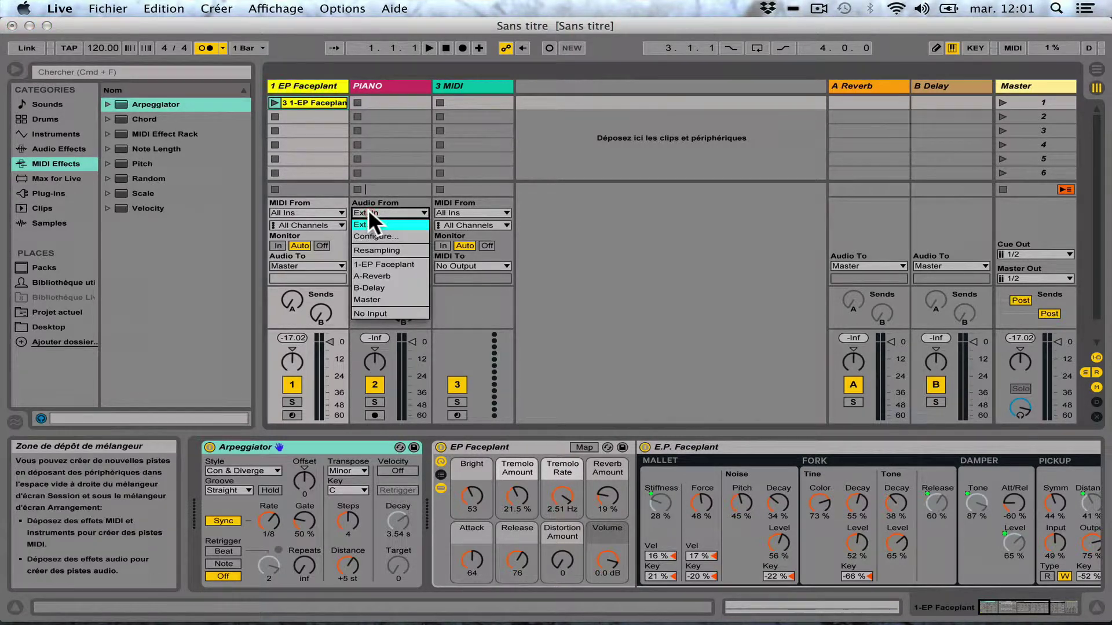
click(397, 265)
click(382, 246)
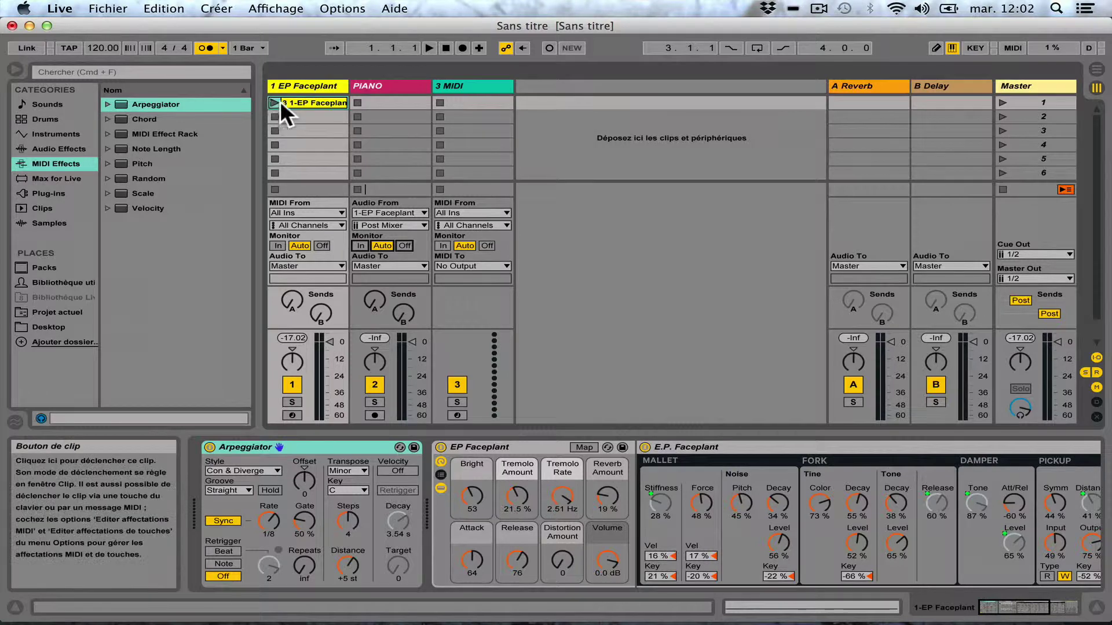
Arm the PIANO track and, with the metronome off, record the EP Faceplant clip's playback into its first slot, stopping playback at the end
click(374, 415)
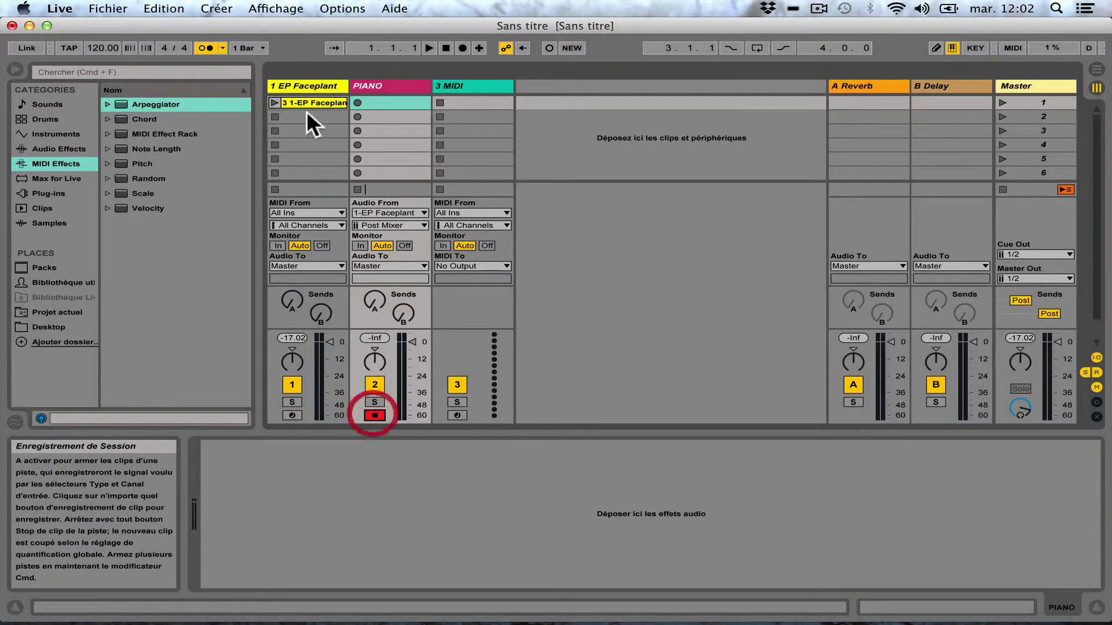
click(200, 49)
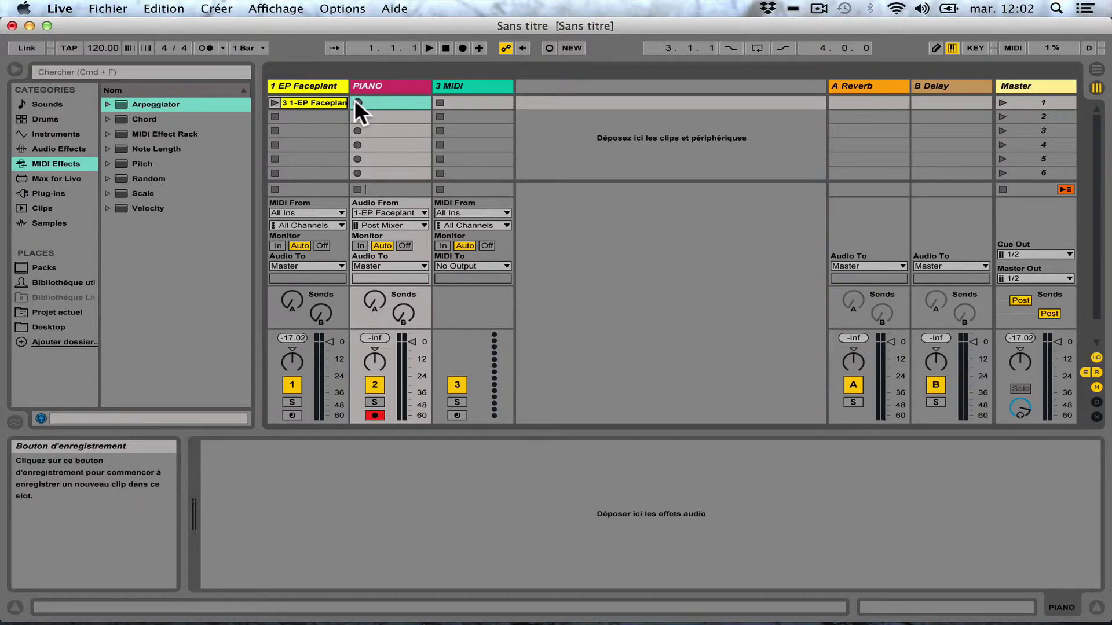
click(354, 102)
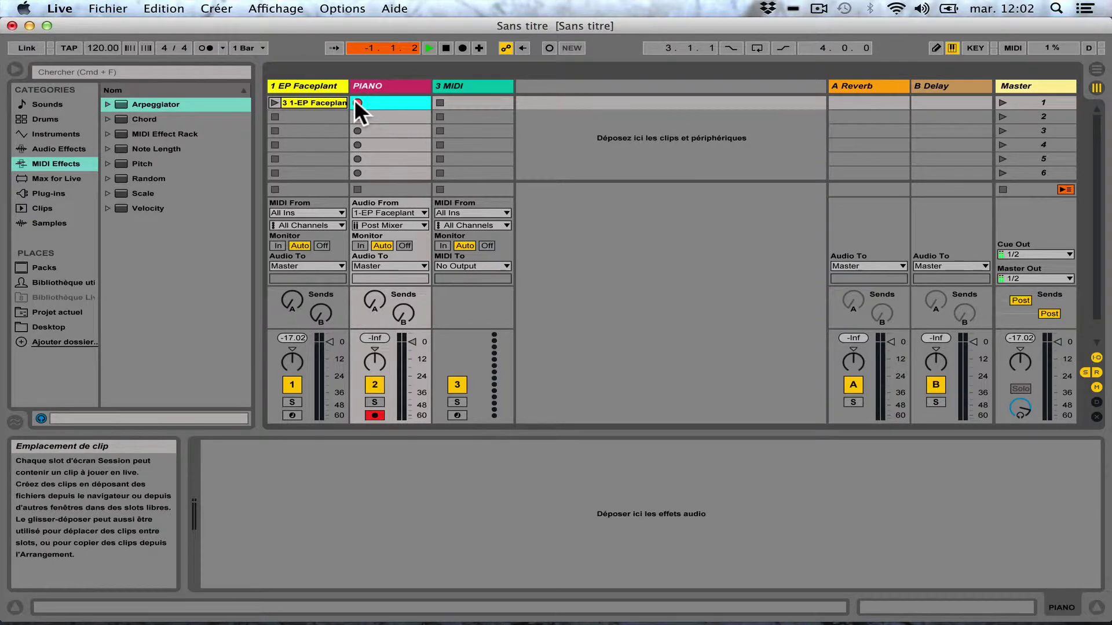
click(270, 102)
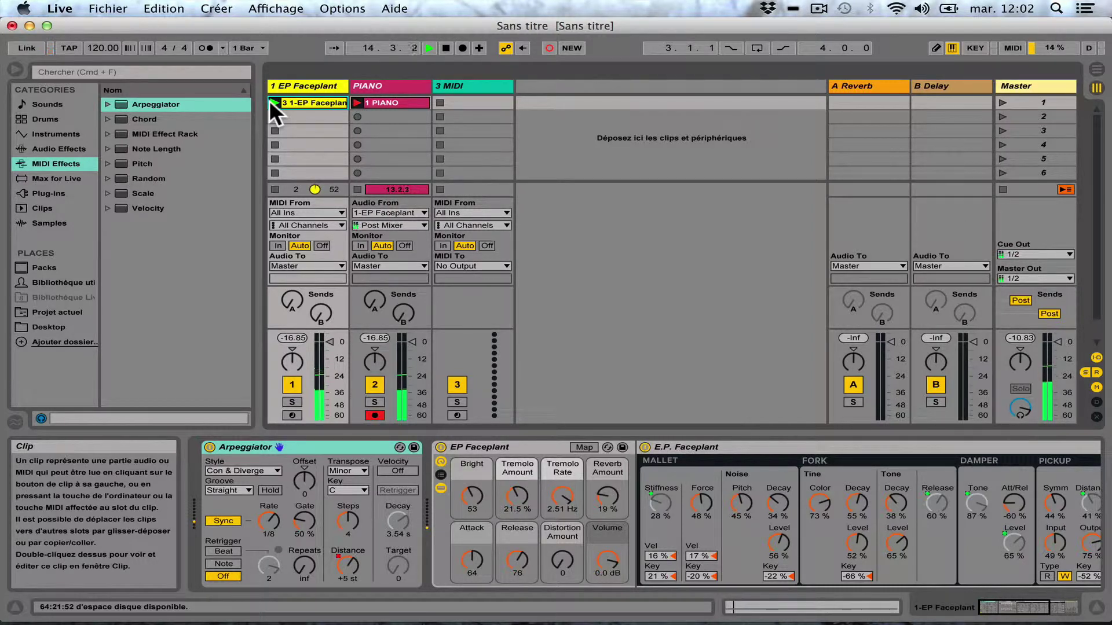
click(447, 47)
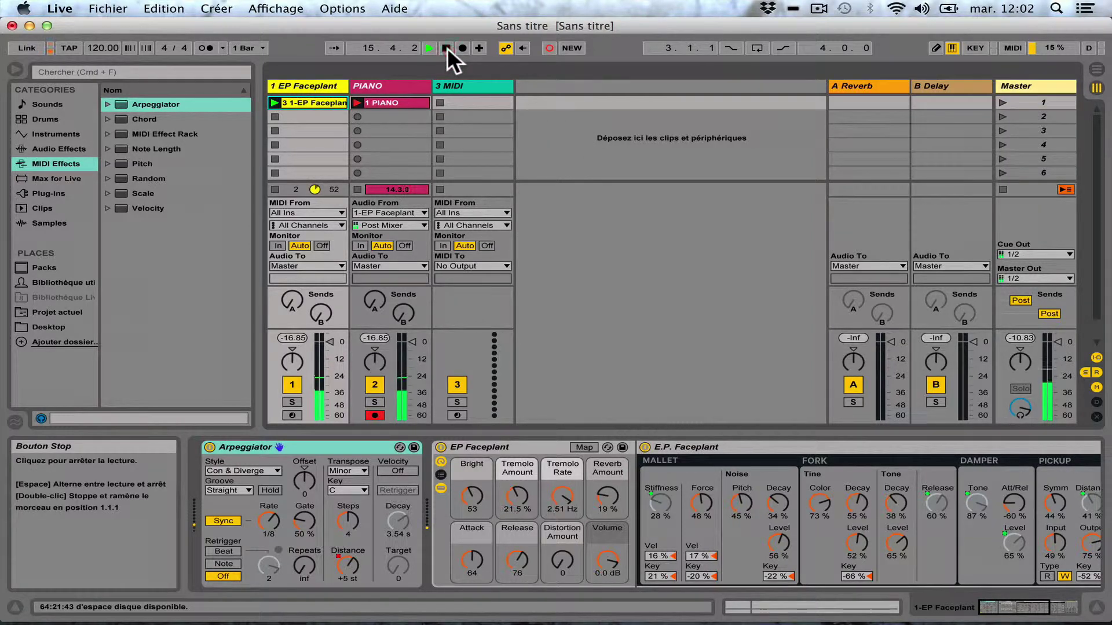
click(1003, 189)
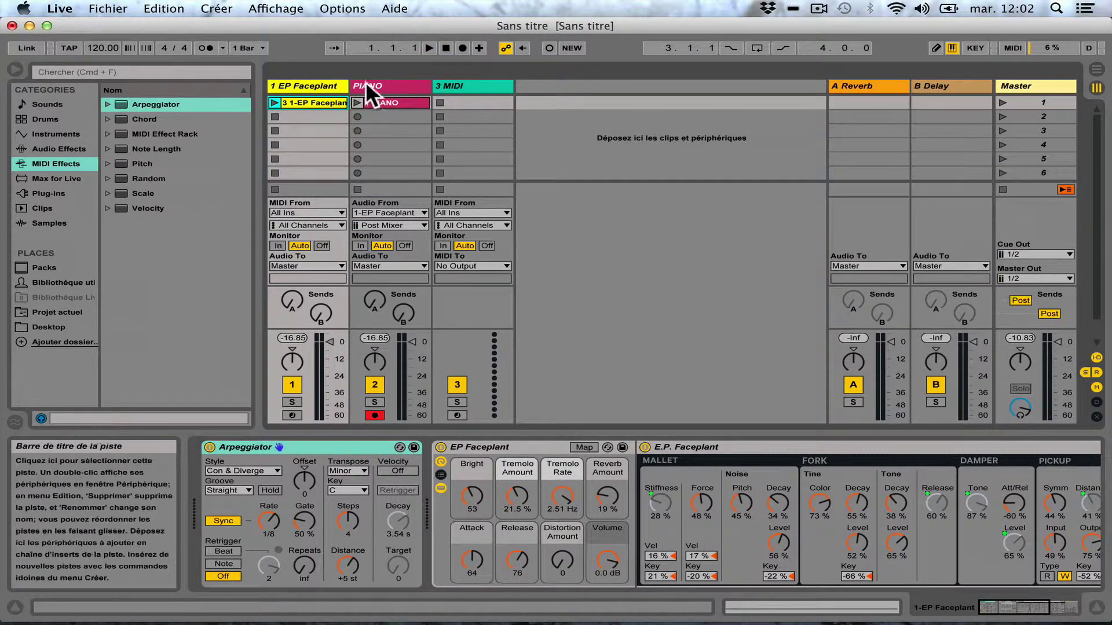
Open the recorded clip on the PIANO track to view its waveform
click(366, 86)
click(398, 102)
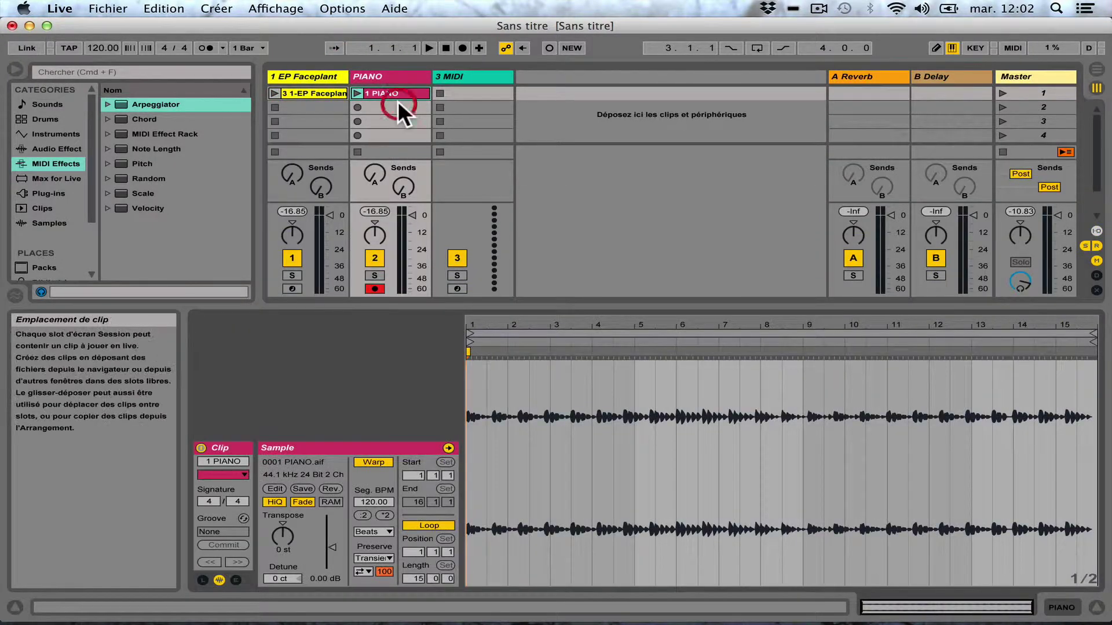